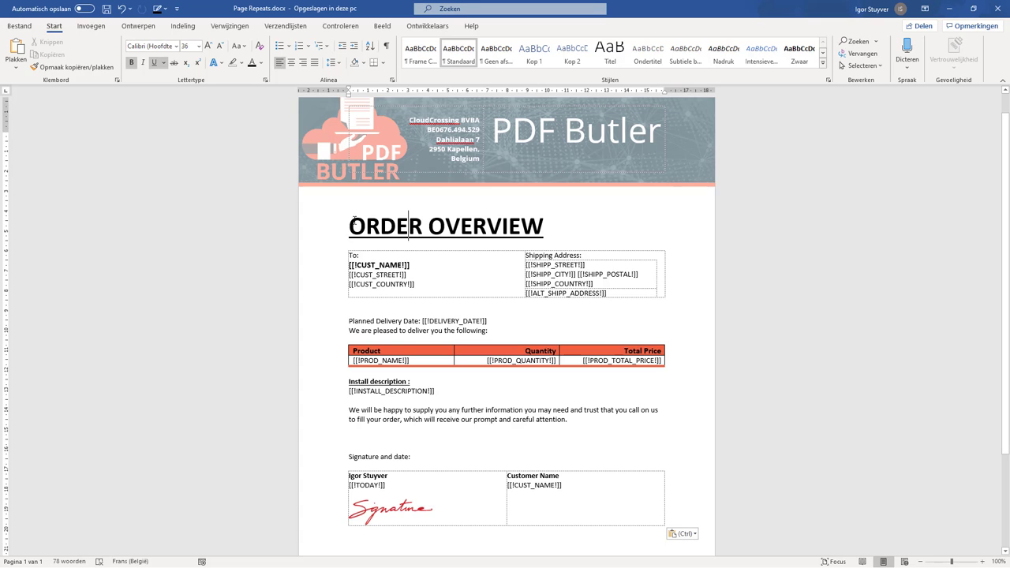
Leave the Word order template and show the Salesforce record for order 00000100
mouse_move(362, 221)
mouse_down()
mouse_move(601, 324)
mouse_move(666, 515)
mouse_up()
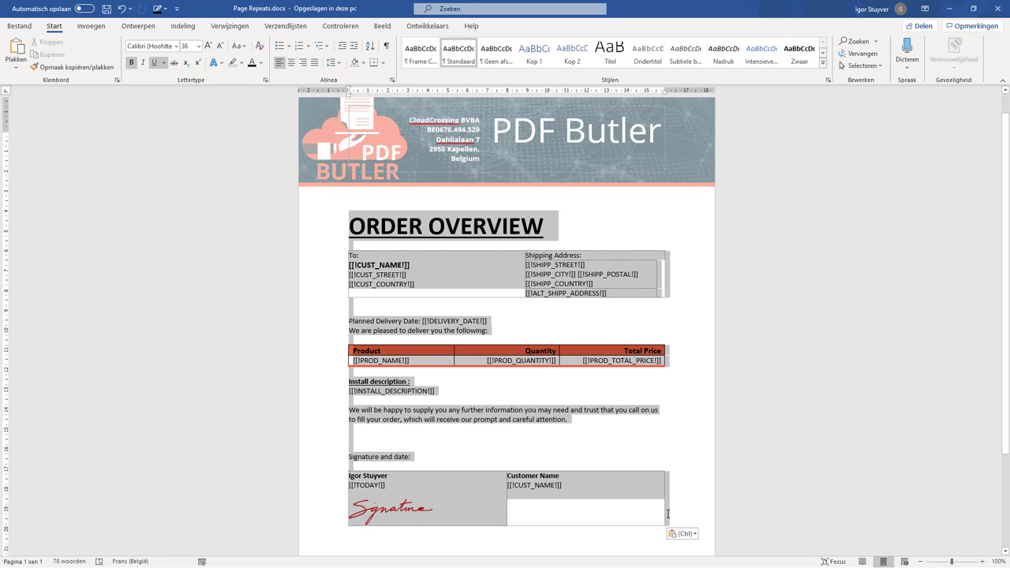
click(611, 433)
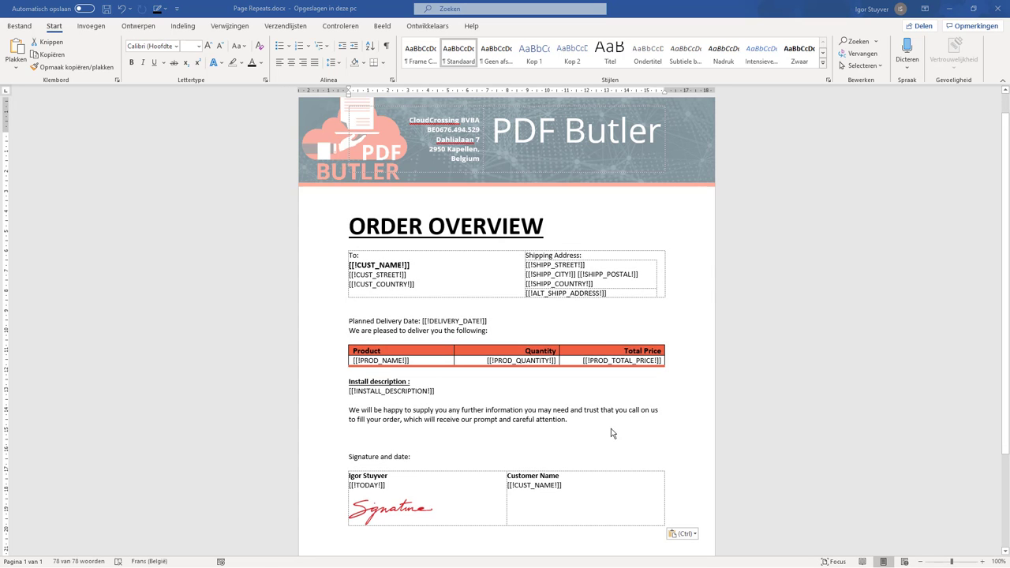
key(alt+Tab)
click(335, 9)
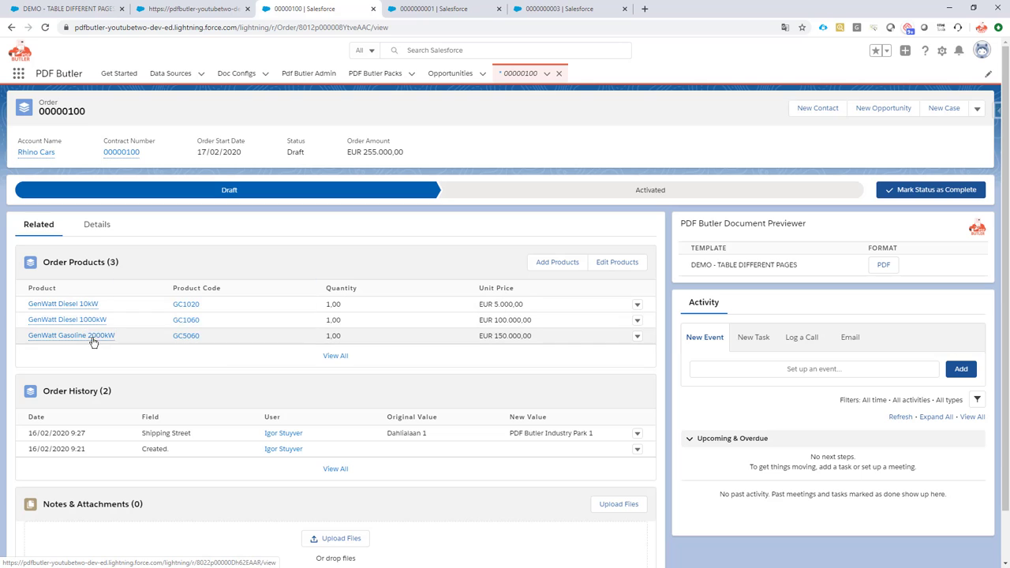
mouse_move(88, 308)
mouse_move(89, 341)
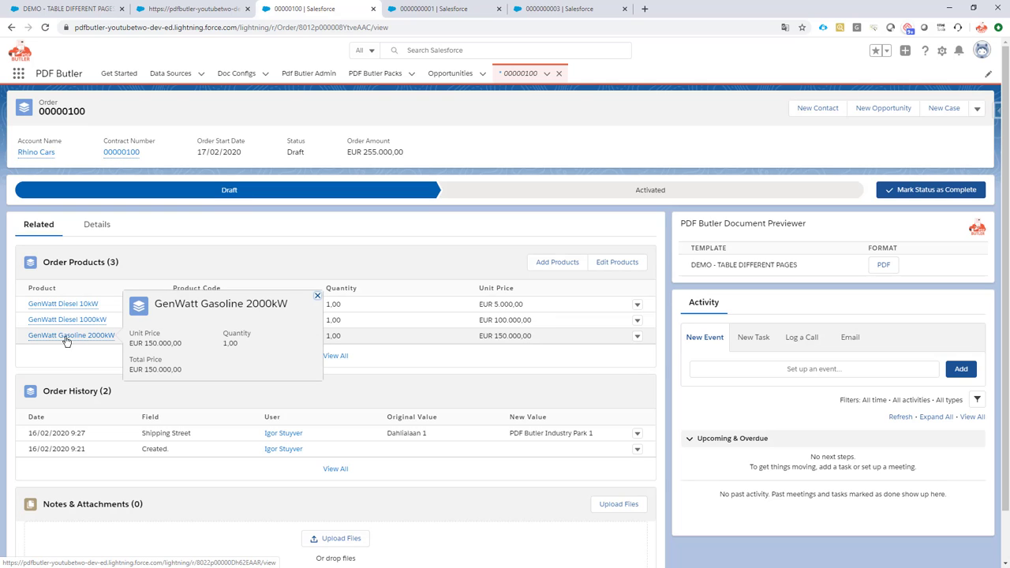
right_click(73, 341)
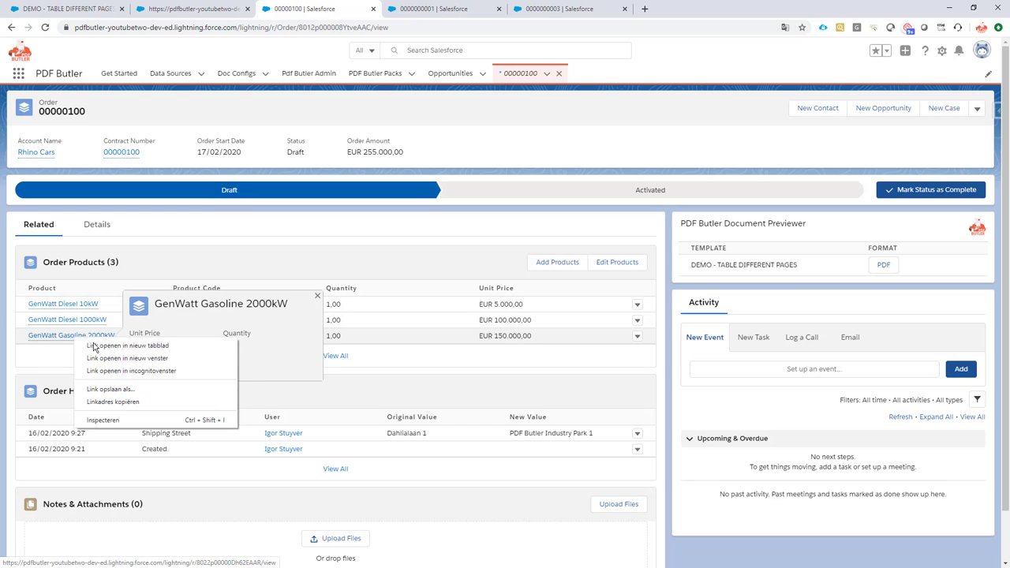
click(119, 348)
click(624, 9)
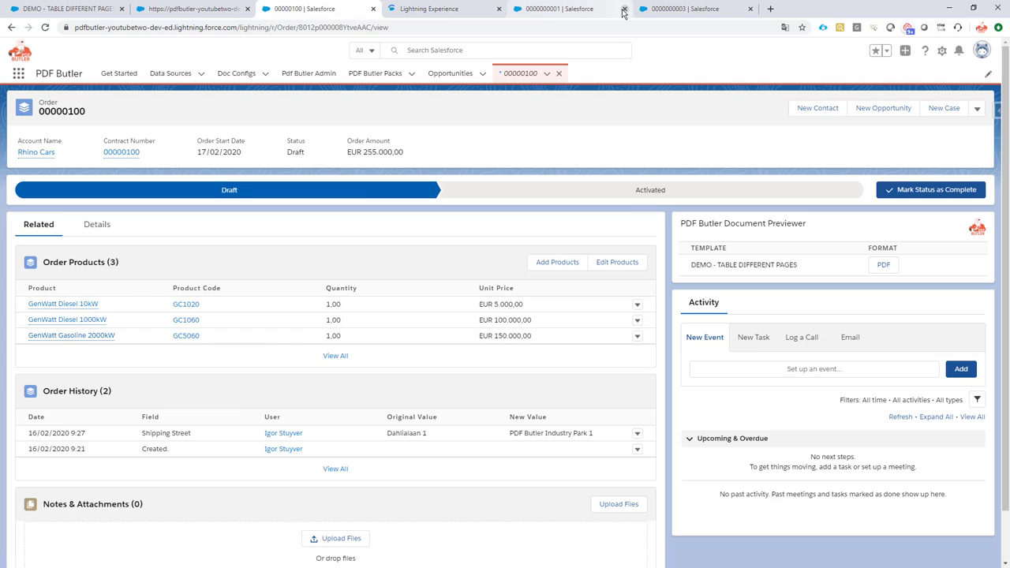
click(624, 8)
click(442, 8)
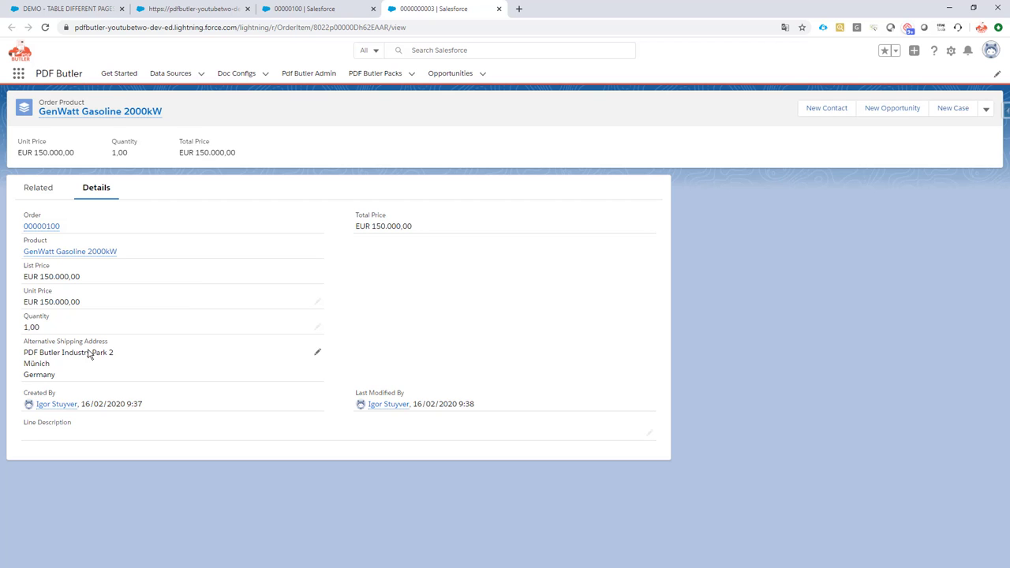
After reviewing the Munich shipping address, switch back to Page Repeats.docx in Word
key(alt+Tab)
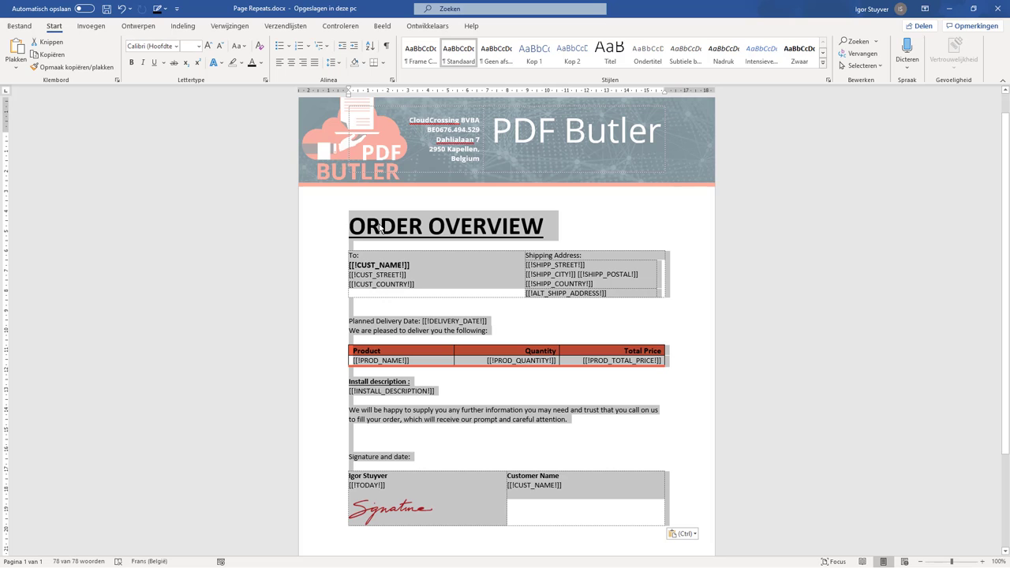
Delete the selected template body and insert a 1x1 table in its place
key(Delete)
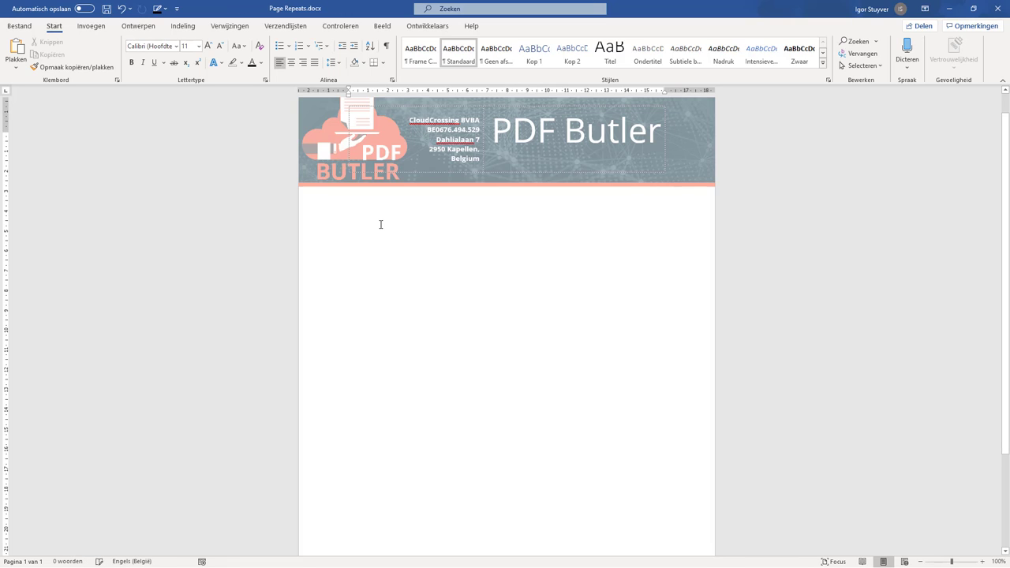
click(90, 26)
click(75, 55)
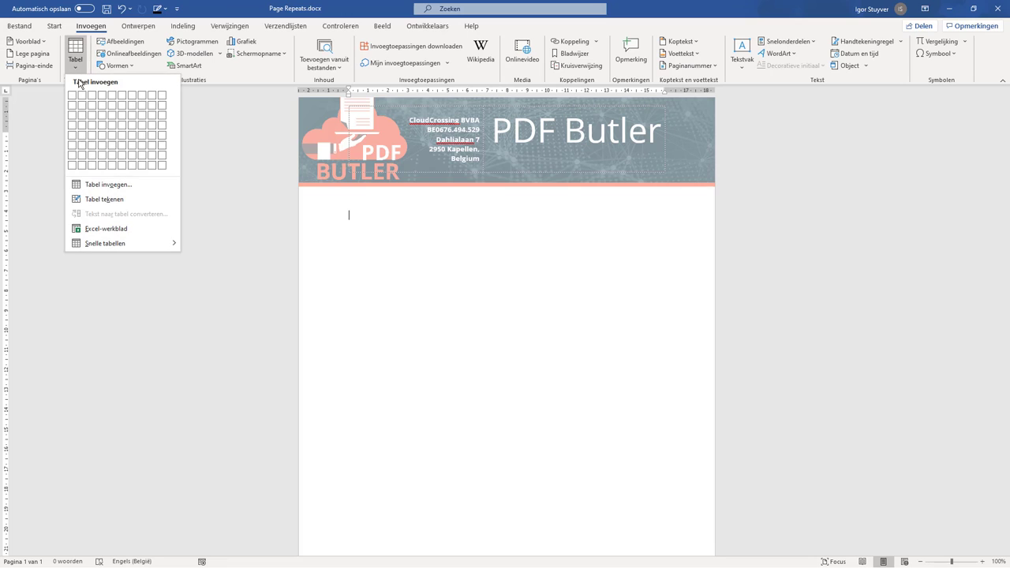
click(72, 95)
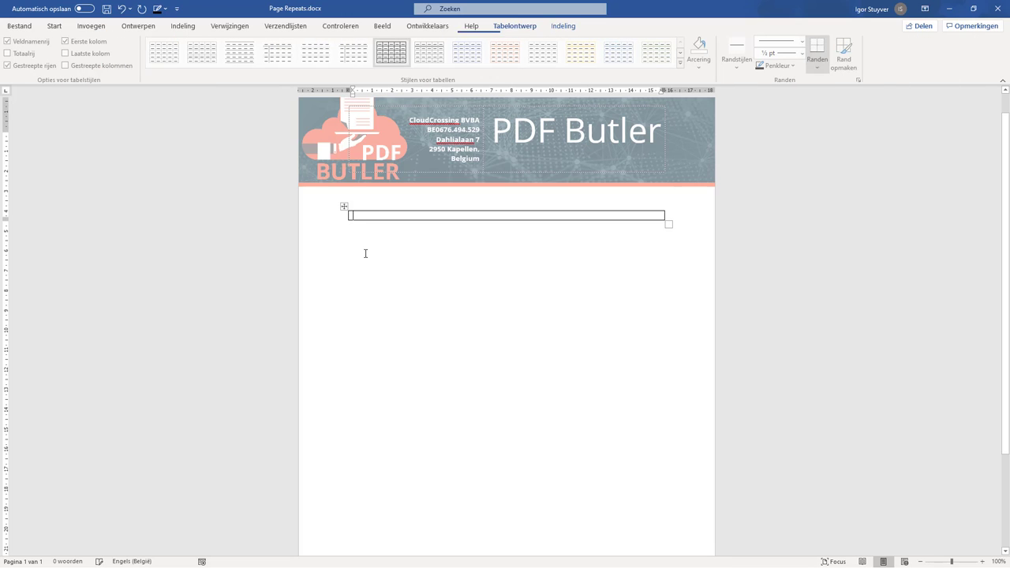
Set the table's top, bottom and right cell margins to 0 cm and remove all borders
right_click(361, 214)
click(429, 405)
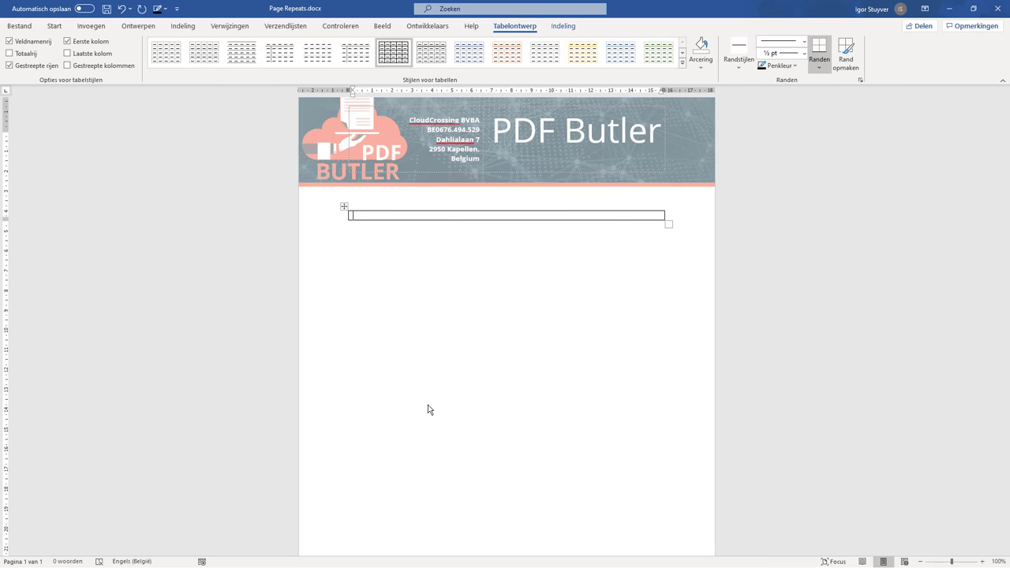
click(591, 360)
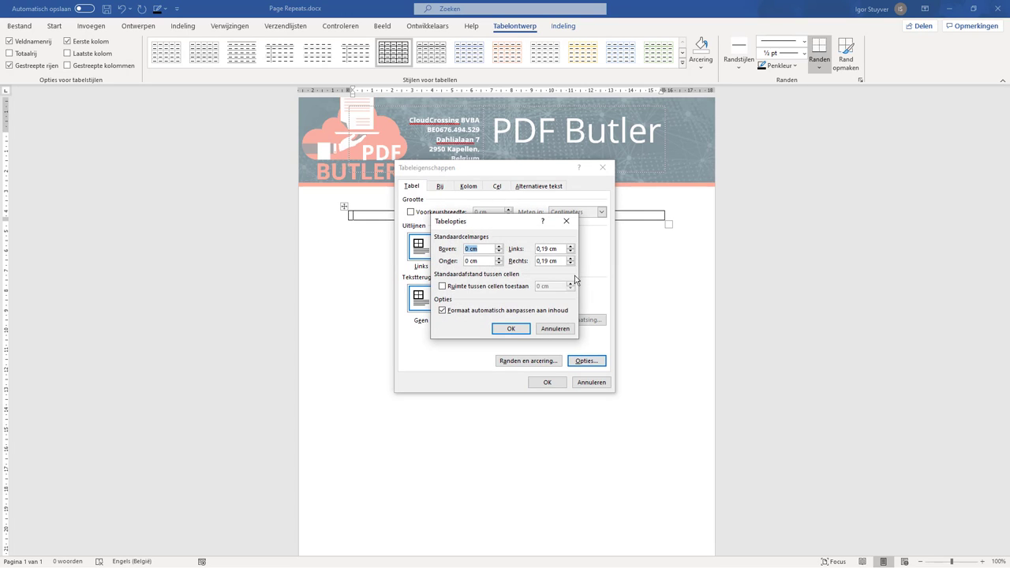
click(571, 263)
click(571, 264)
click(571, 252)
click(511, 328)
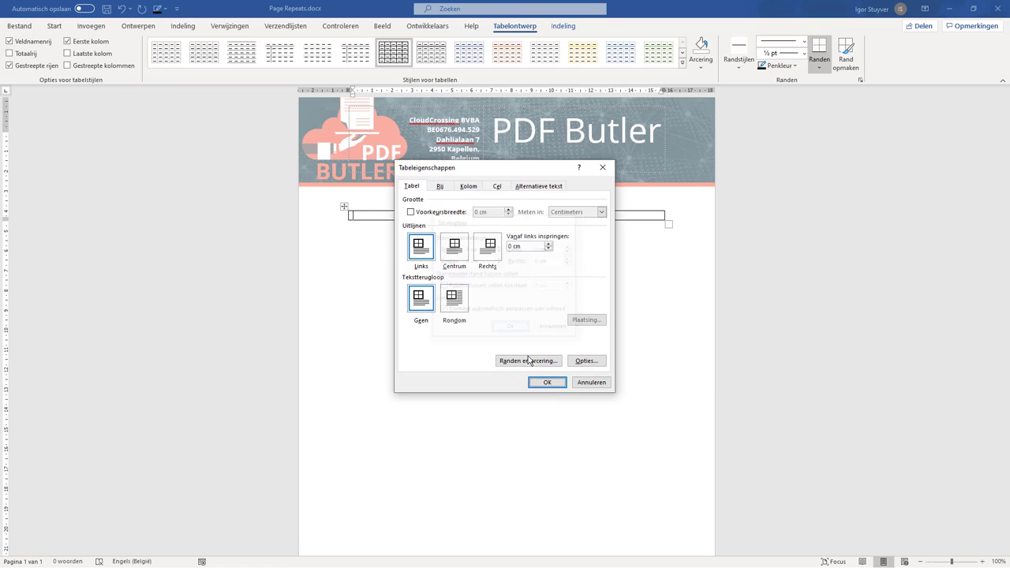
click(529, 361)
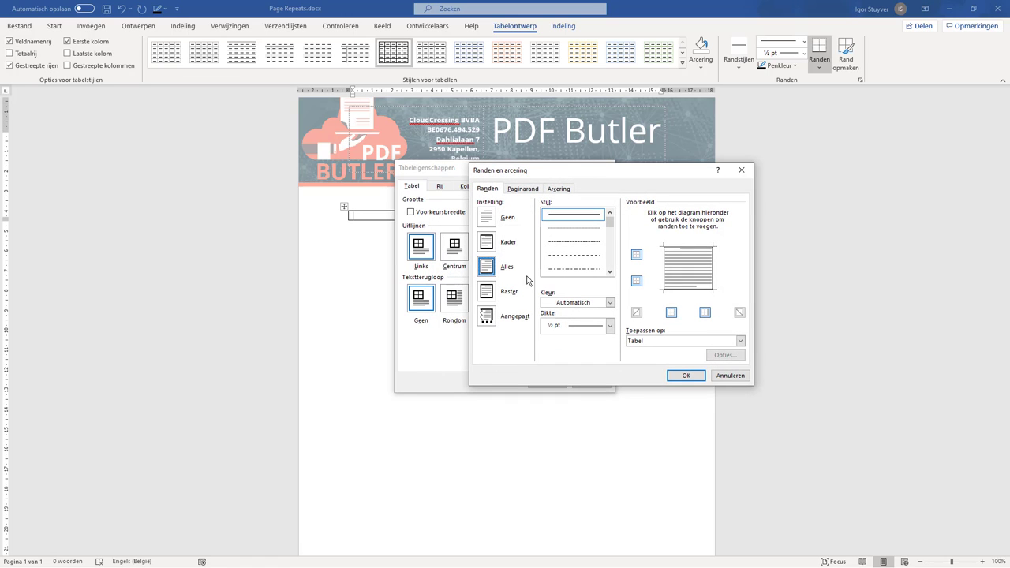
click(489, 219)
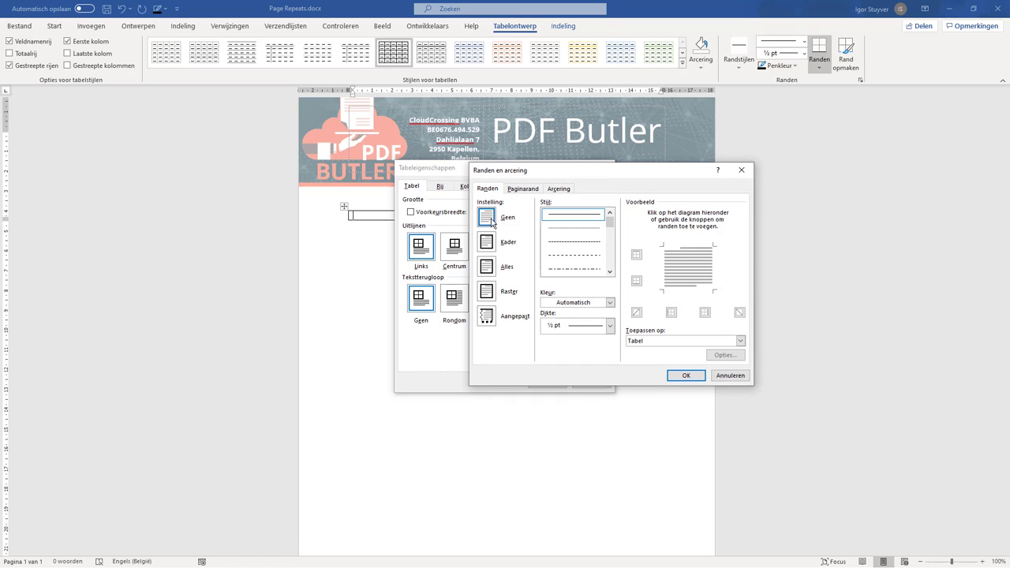
click(685, 376)
click(546, 383)
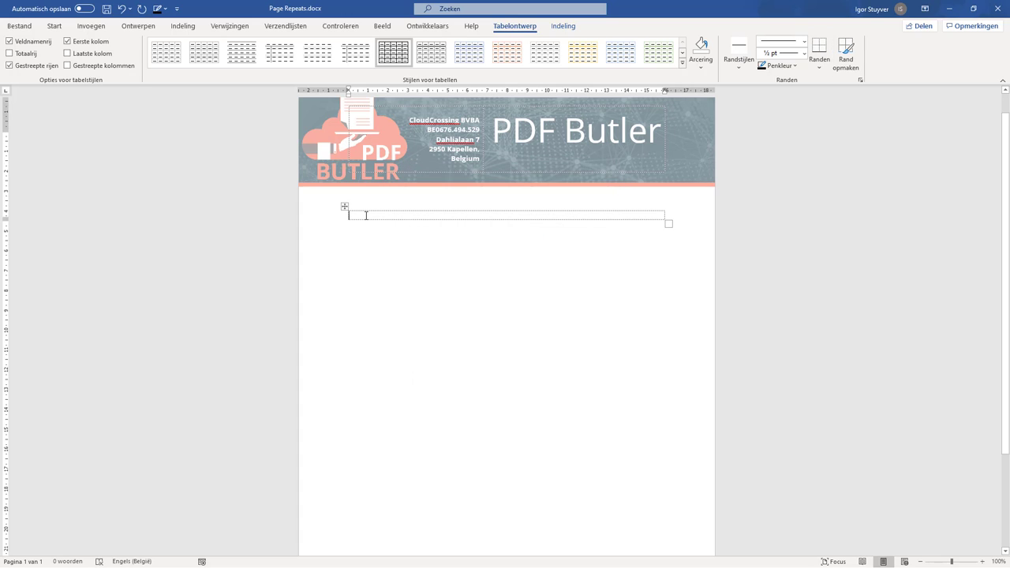
Type the [[!TABLE_PRODUCTS!]] tag in the cell and paste the order-overview template below it
text({{!)
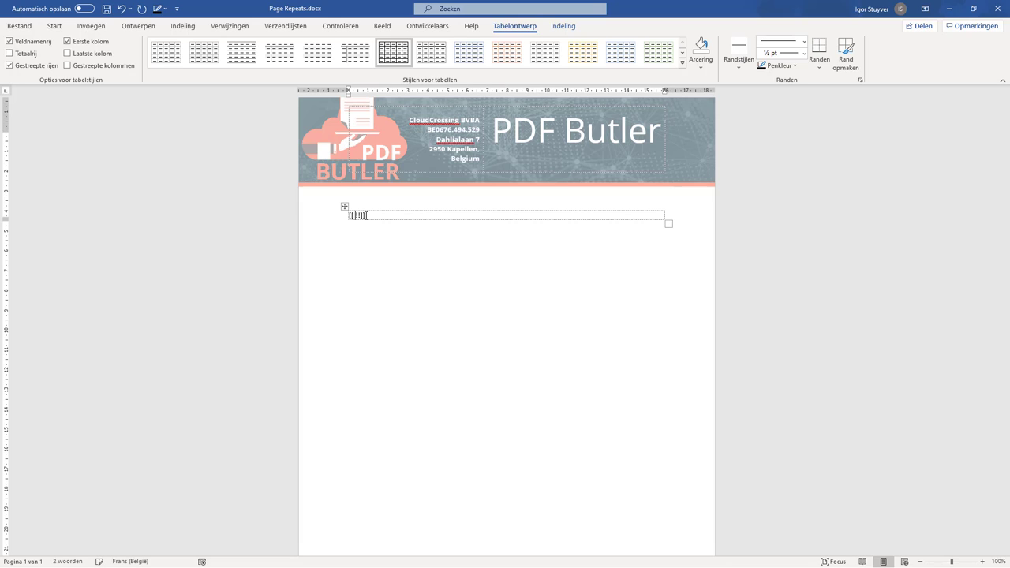
key(BackSpace)
text(!TABLE_PRODUCTS!)
key(Return)
key(ctrl+v)
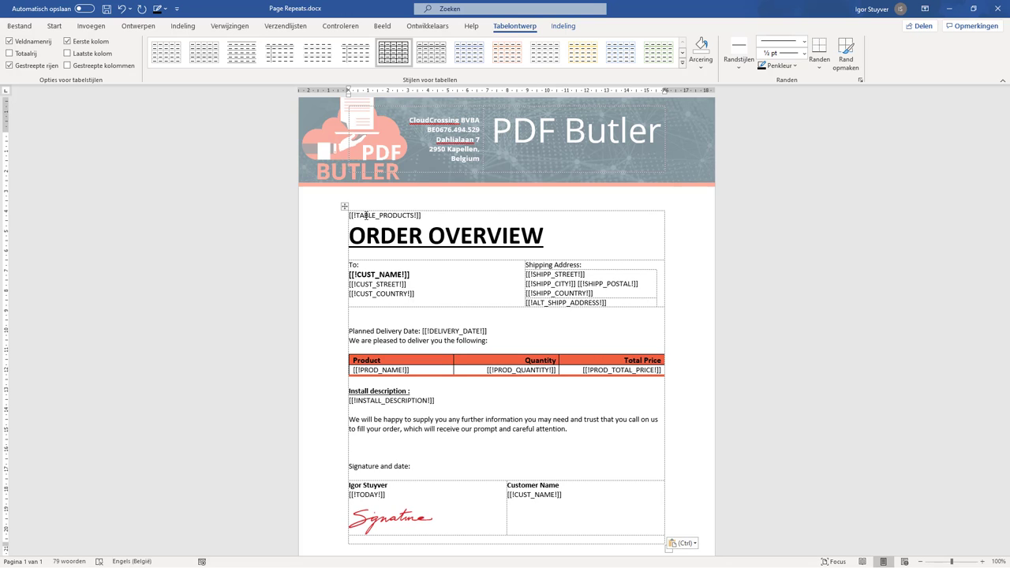
Confirm the whole template sits inside the outer table, then return to Salesforce
click(389, 202)
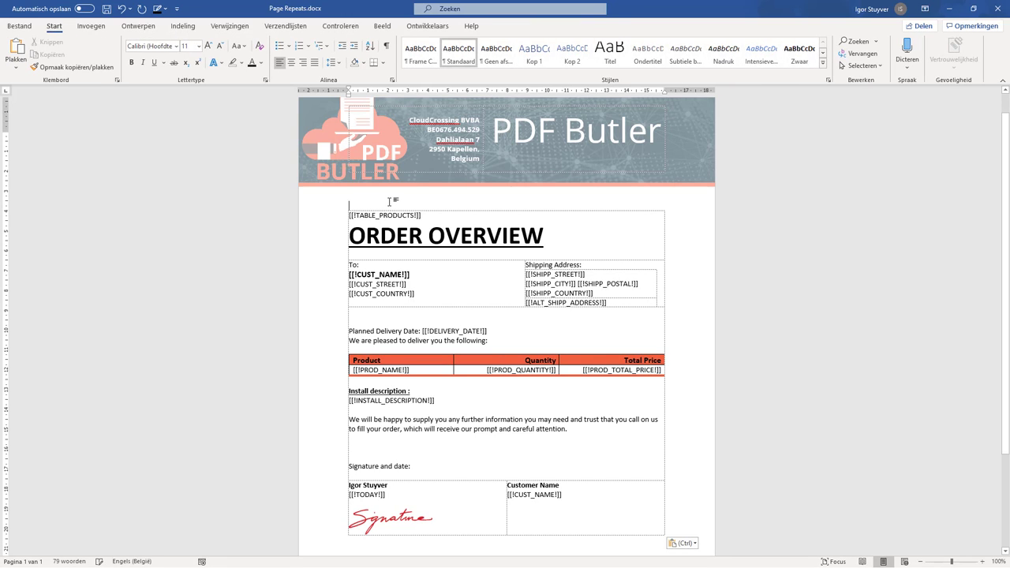
scroll(389, 202, down, 2)
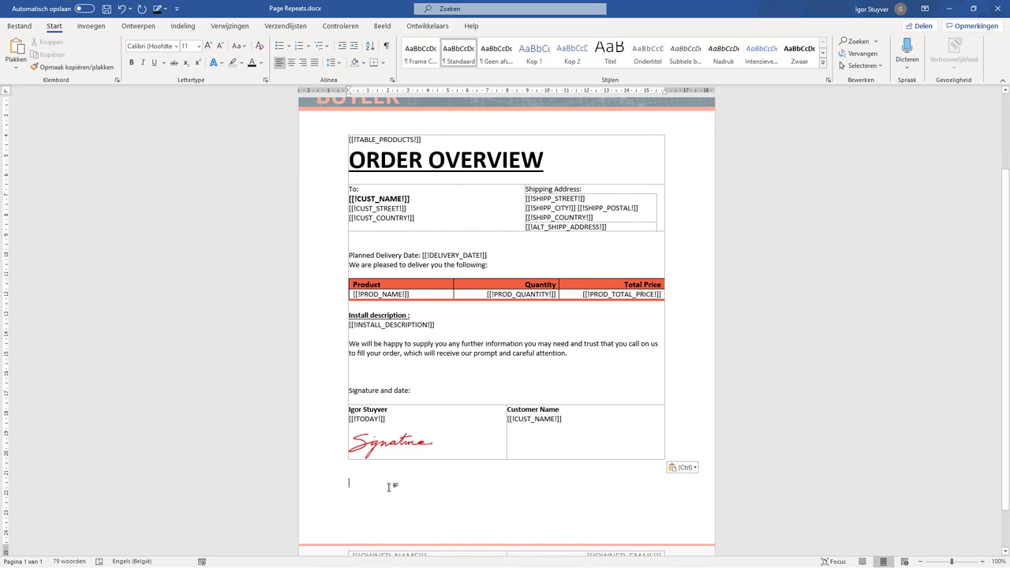
click(392, 495)
click(395, 465)
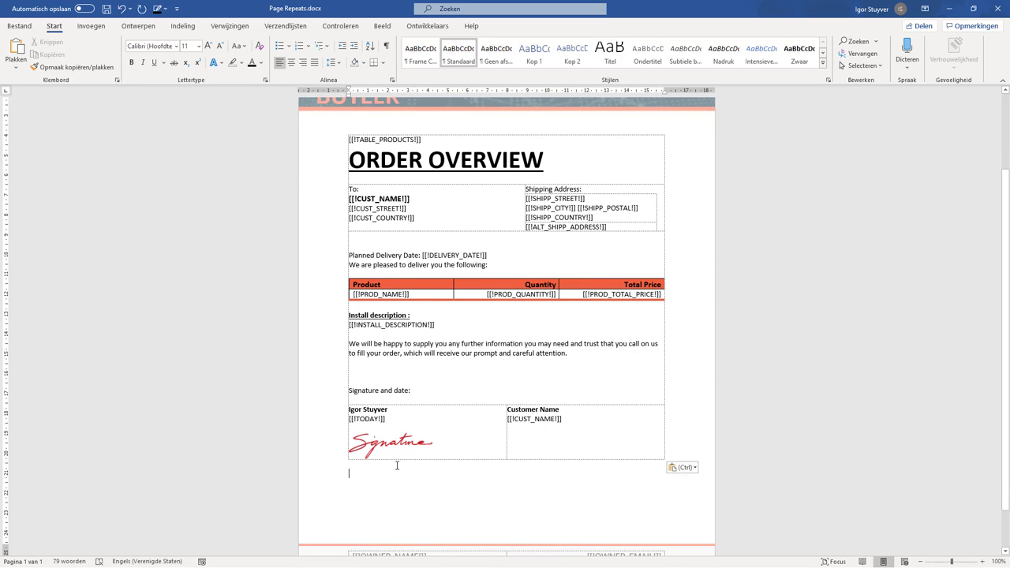
click(371, 124)
click(345, 131)
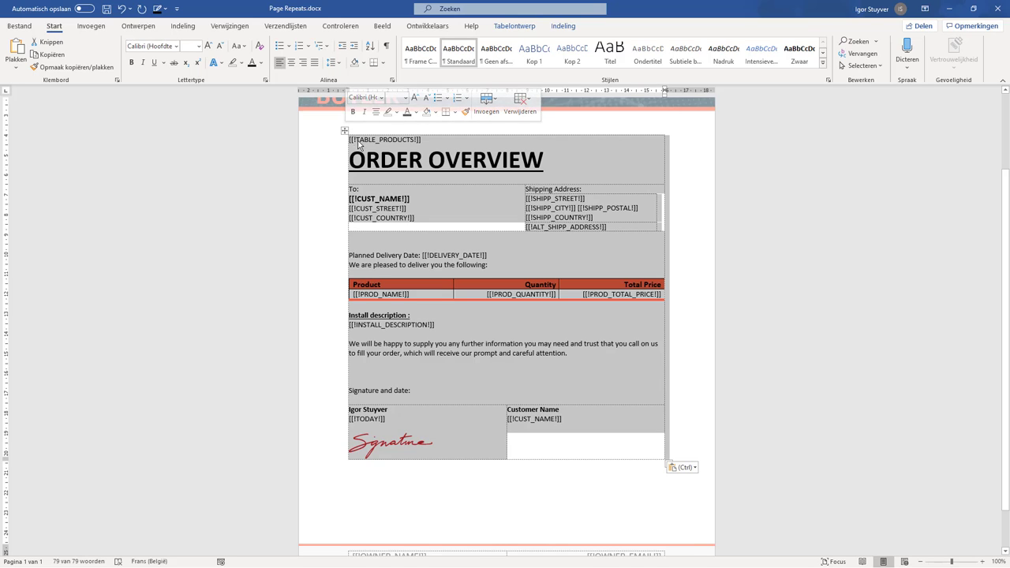
click(372, 328)
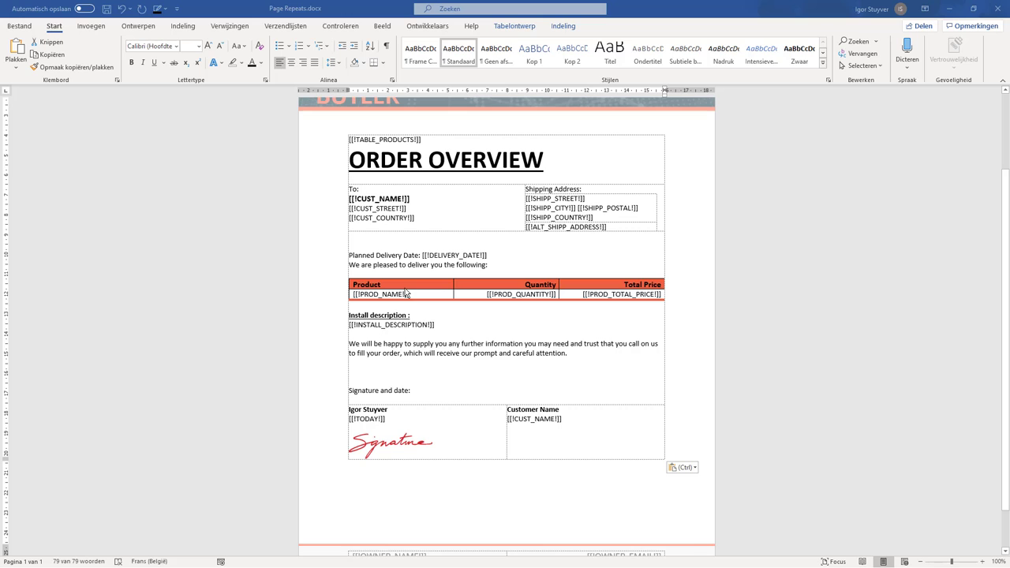
key(alt+Tab)
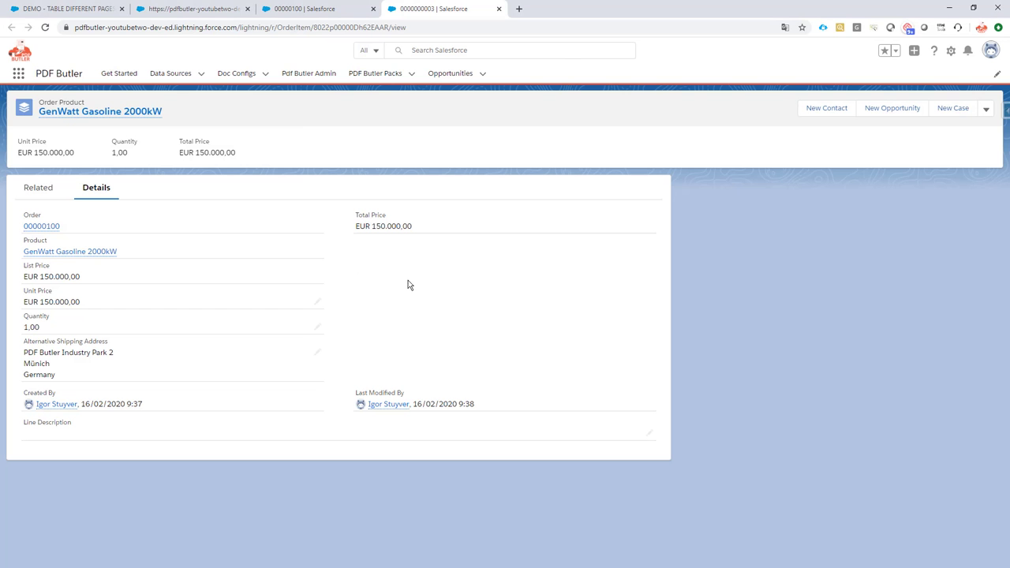
Open the DEMO - TABLE DIFFERENT PAGES - ORDER data source record
click(63, 10)
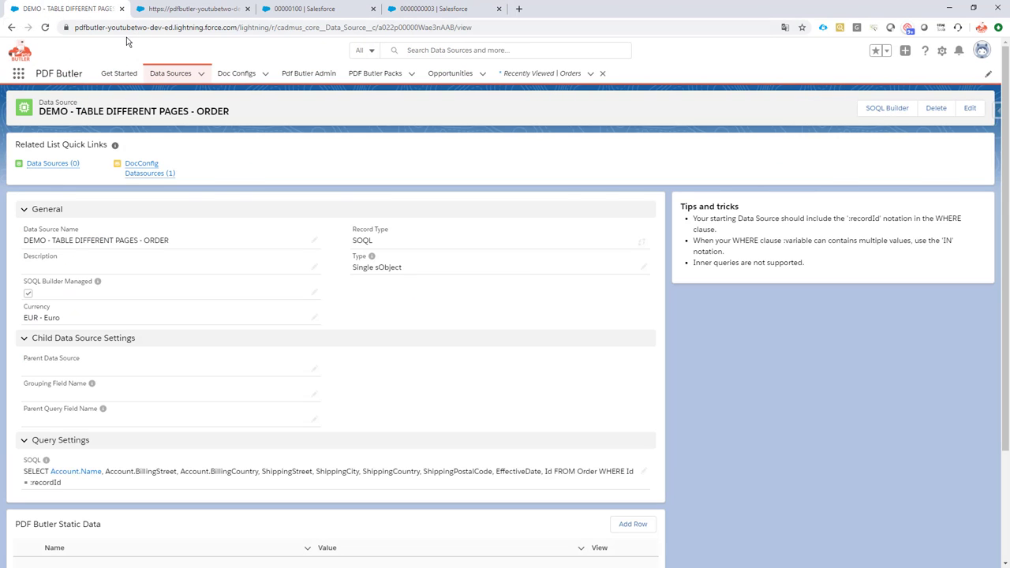
click(169, 175)
drag(145, 240, 172, 241)
Browse the SOQL Builder's fields, filters and query review, then close it without saving
click(883, 108)
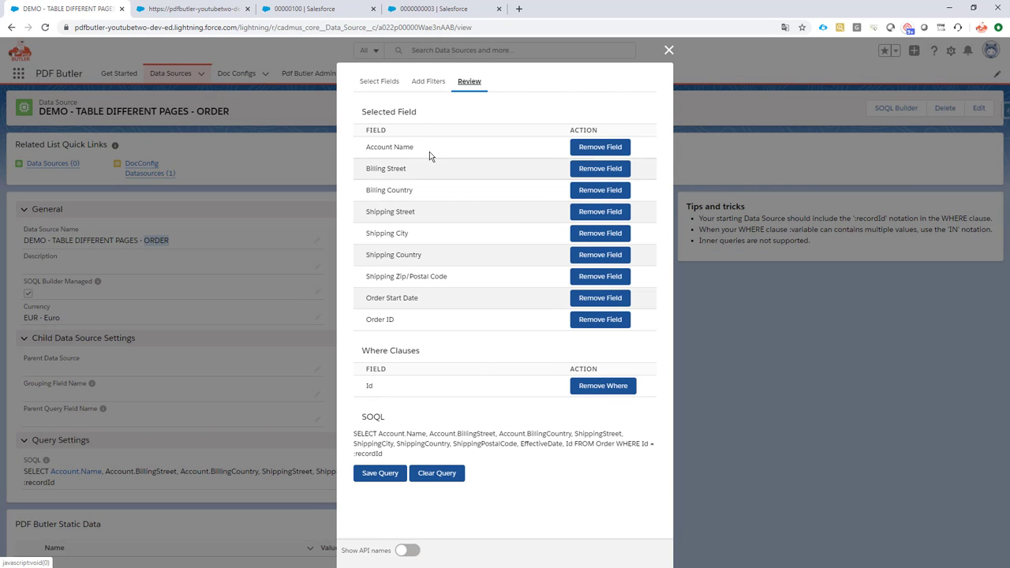
click(371, 85)
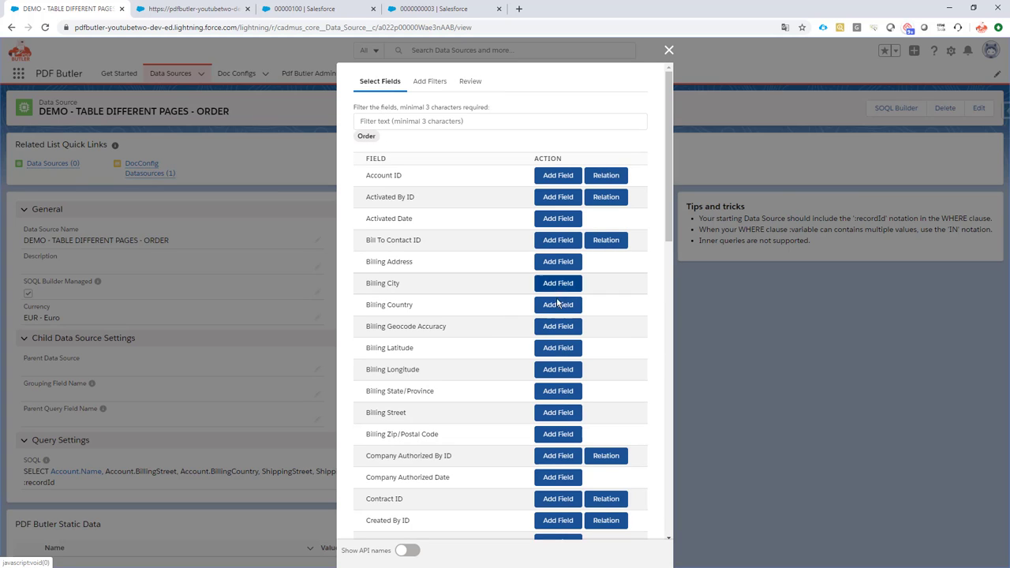
click(558, 326)
click(435, 84)
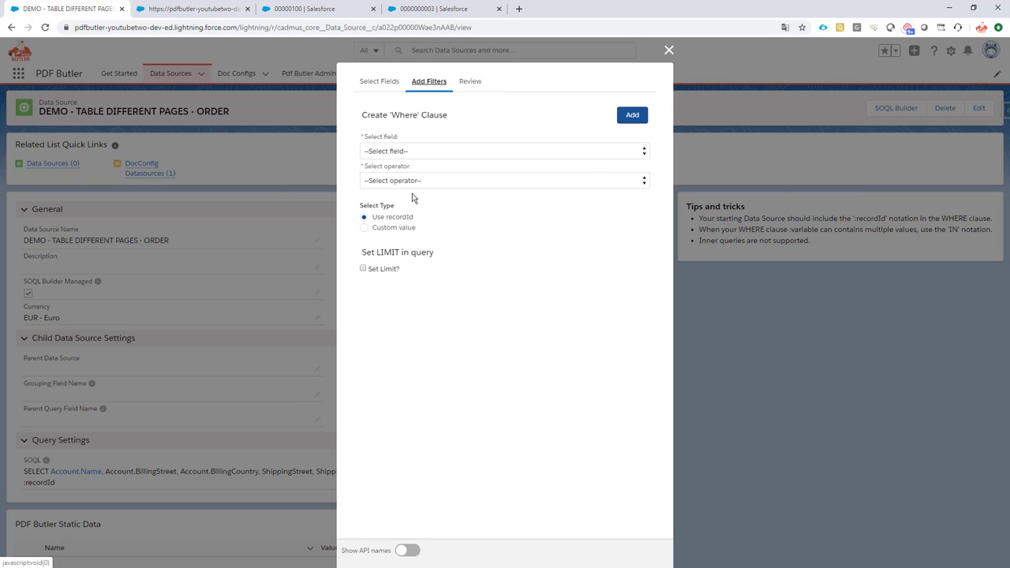
click(470, 85)
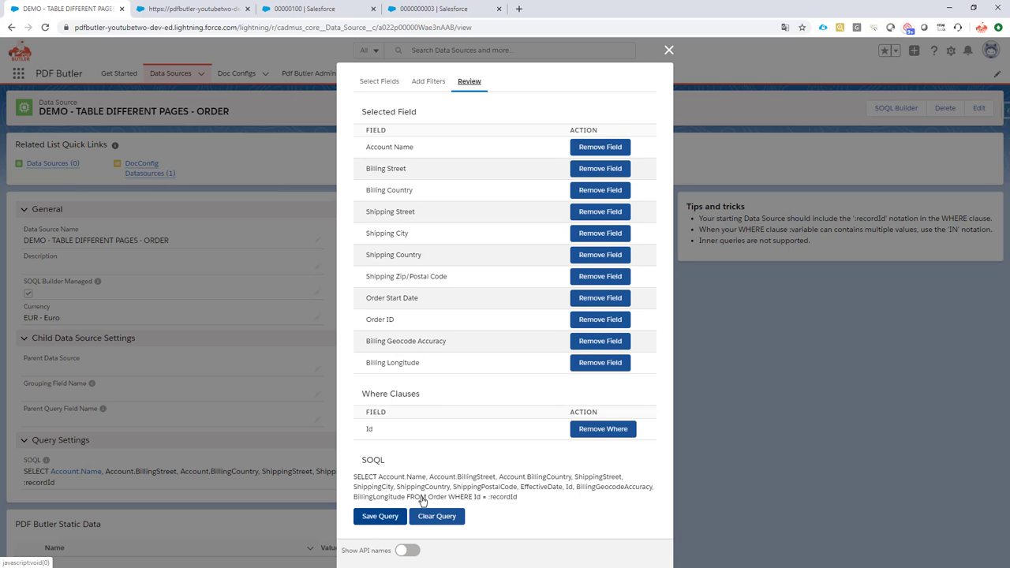
click(668, 52)
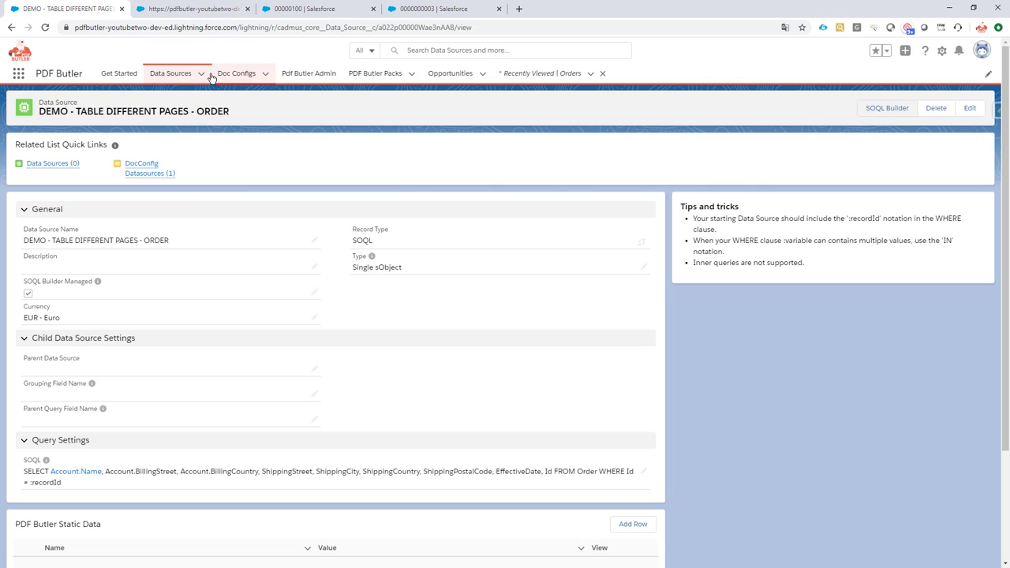
Review the SOQL of the DEMO - TABLE DIFFERENT PAGES - ORDER LINES data source, then go back to Word
click(296, 14)
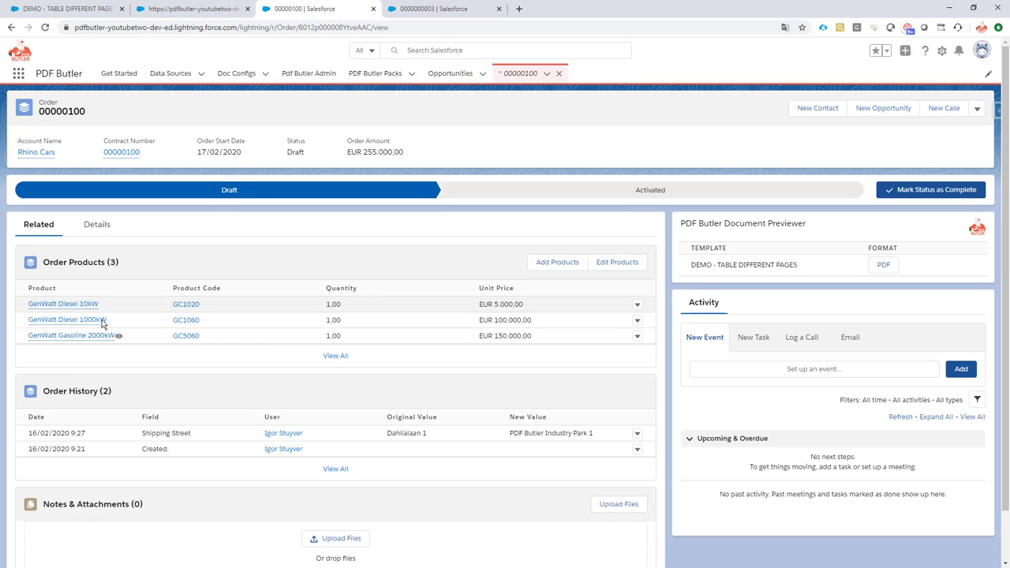
click(79, 10)
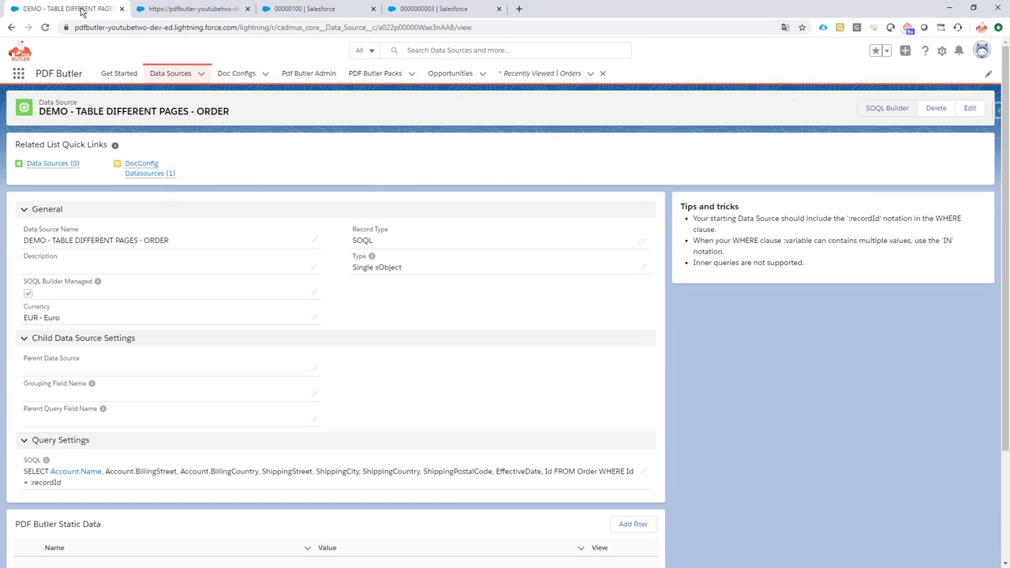
click(201, 75)
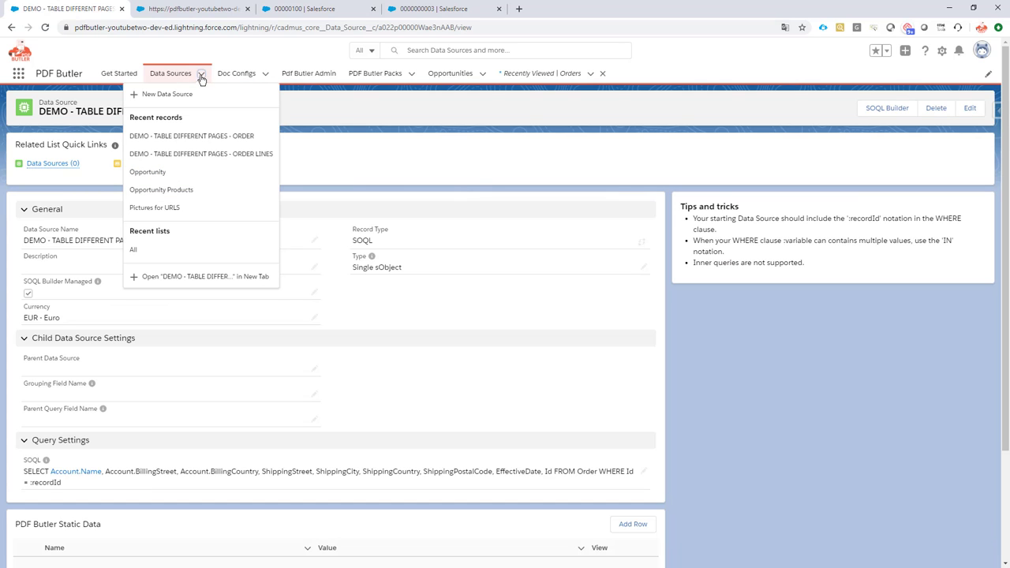
click(229, 154)
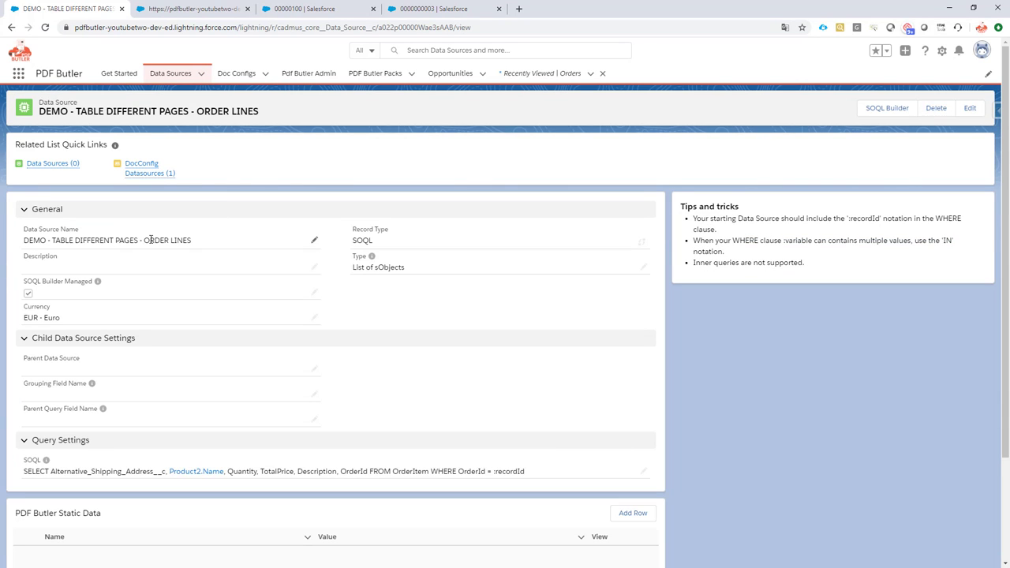
drag(146, 241, 188, 240)
click(199, 11)
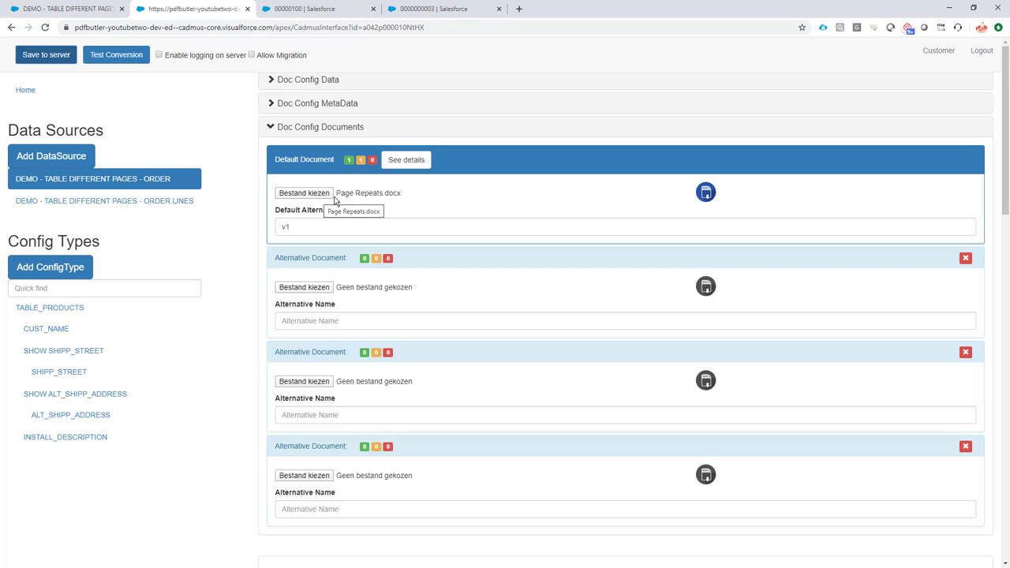
key(alt+Tab)
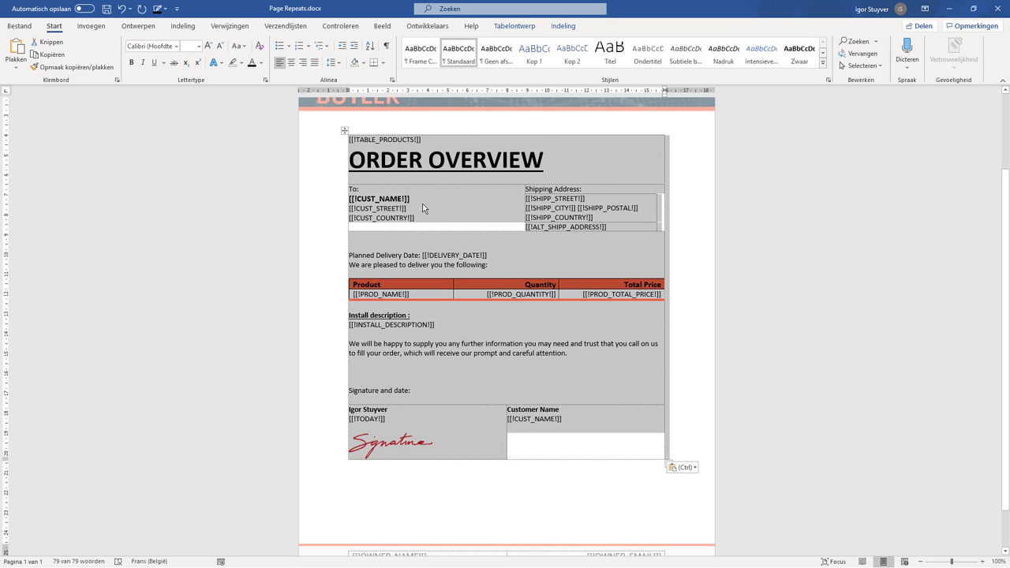
Select the entire outer table holding the template, then return to the PDF Butler configuration
click(410, 162)
click(345, 131)
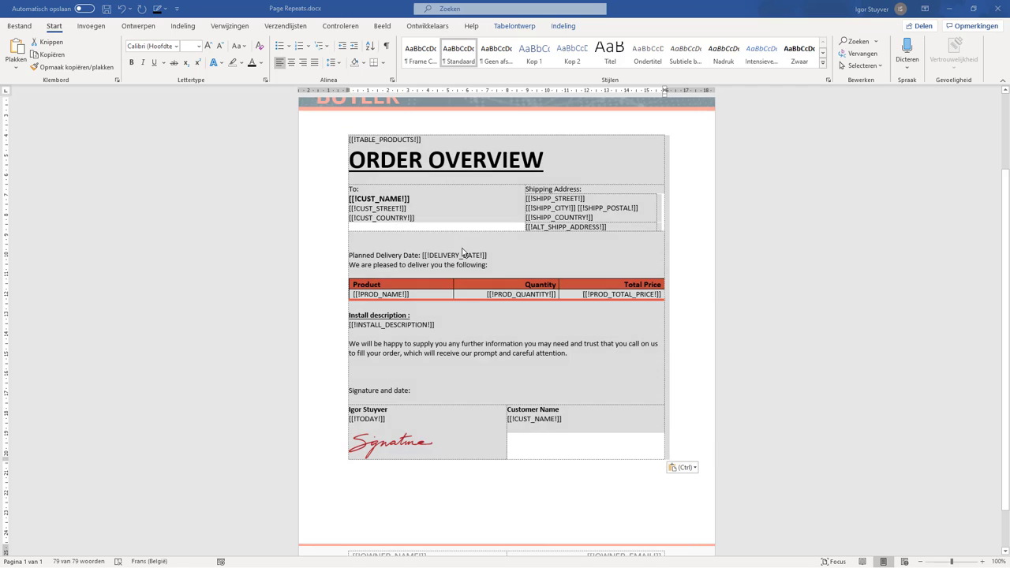
key(alt+Tab)
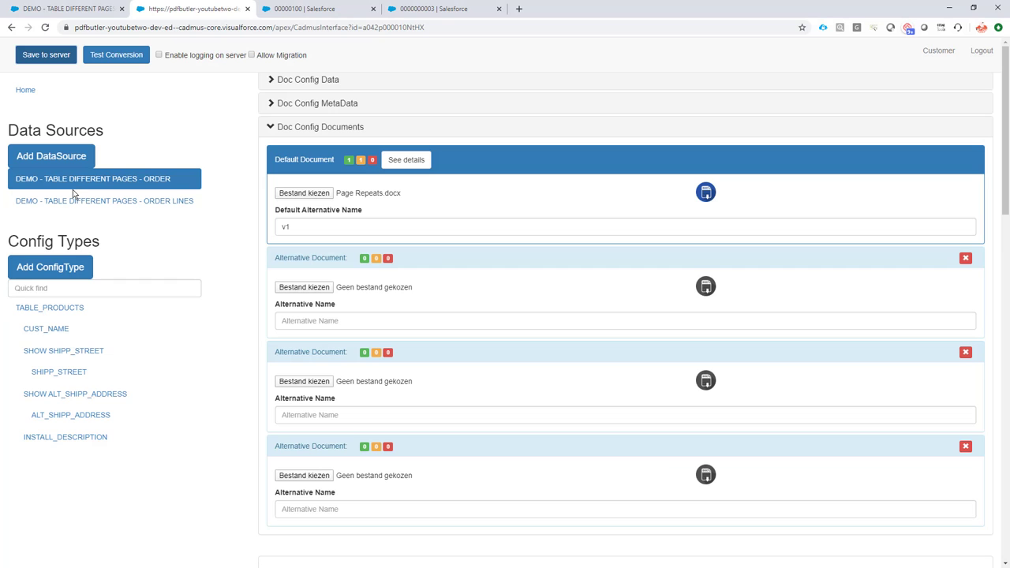
Check that TABLE_PRODUCTS is a TABLE type fed by ORDER LINES and open its settings
click(50, 309)
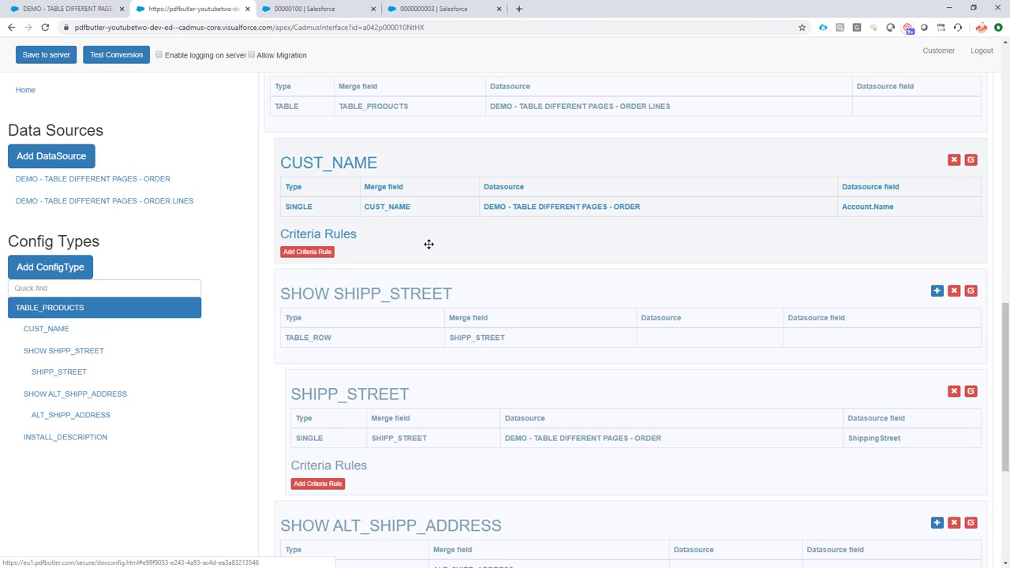
double_click(286, 210)
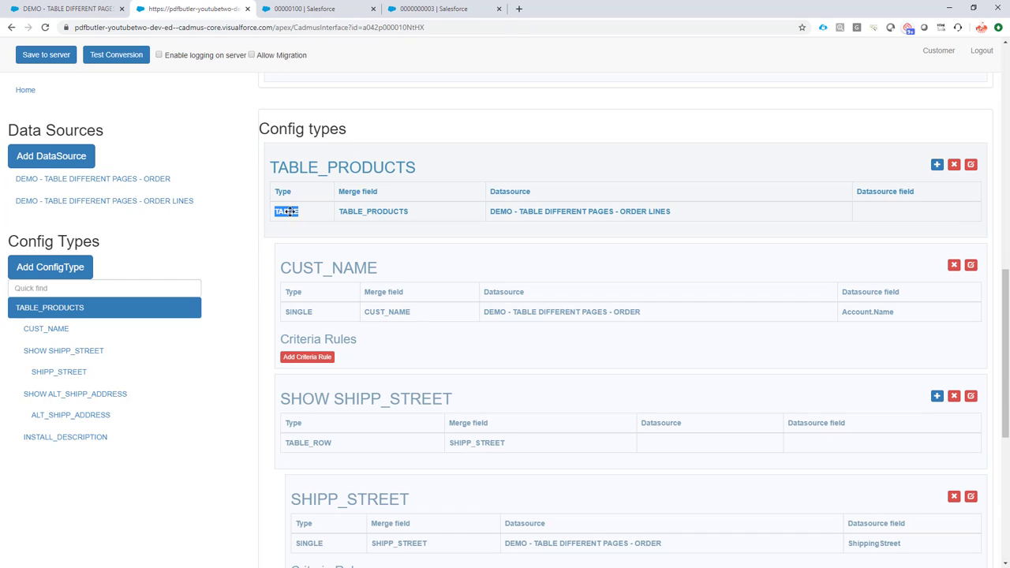
drag(490, 212, 668, 220)
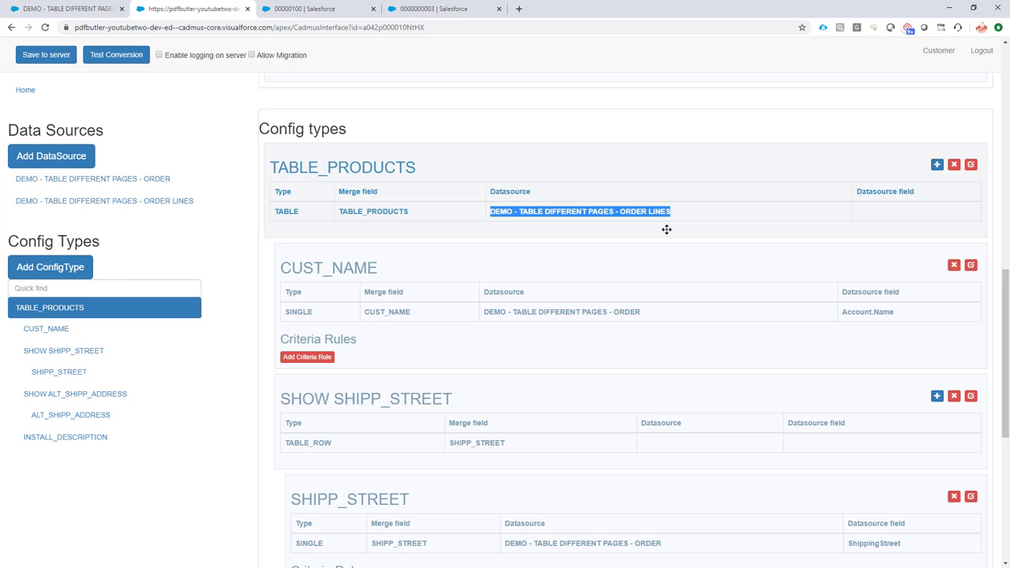
key(alt+Tab)
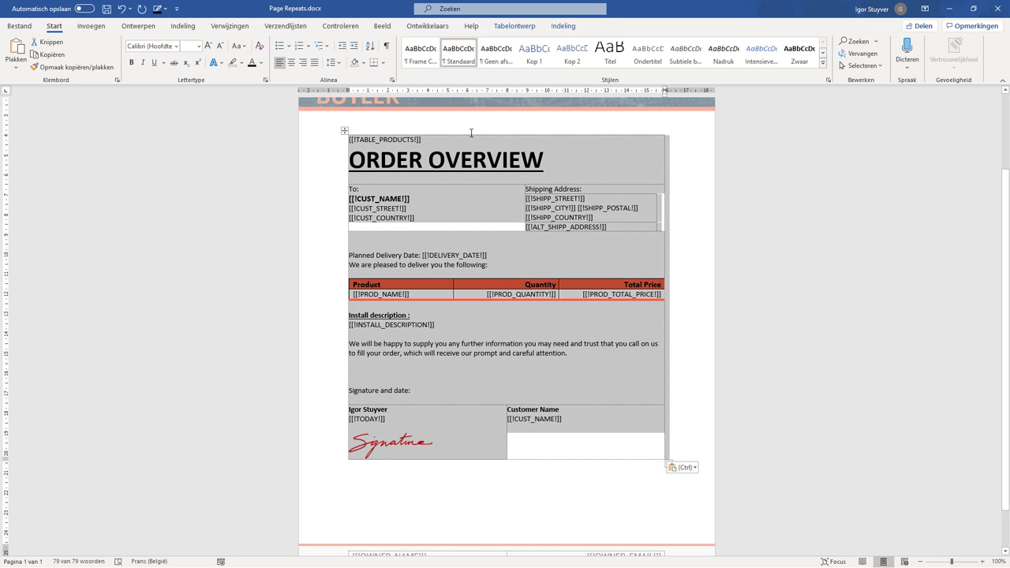
key(alt+Tab)
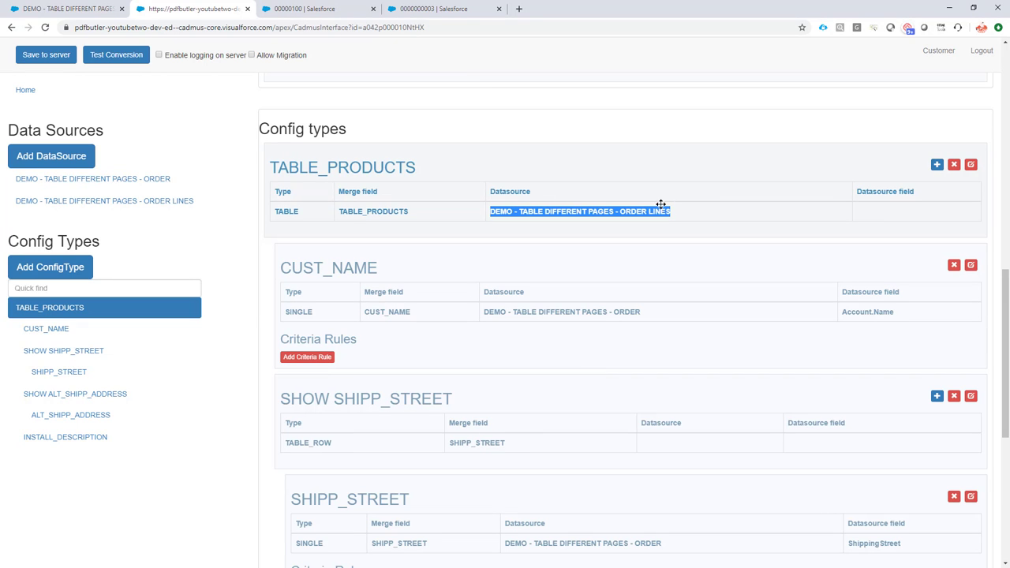
click(325, 10)
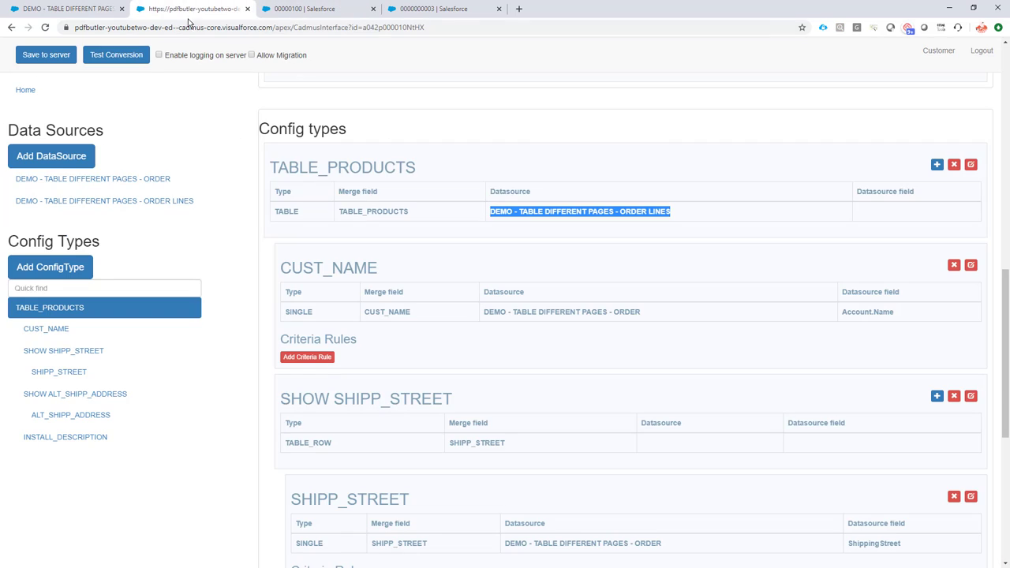
click(185, 9)
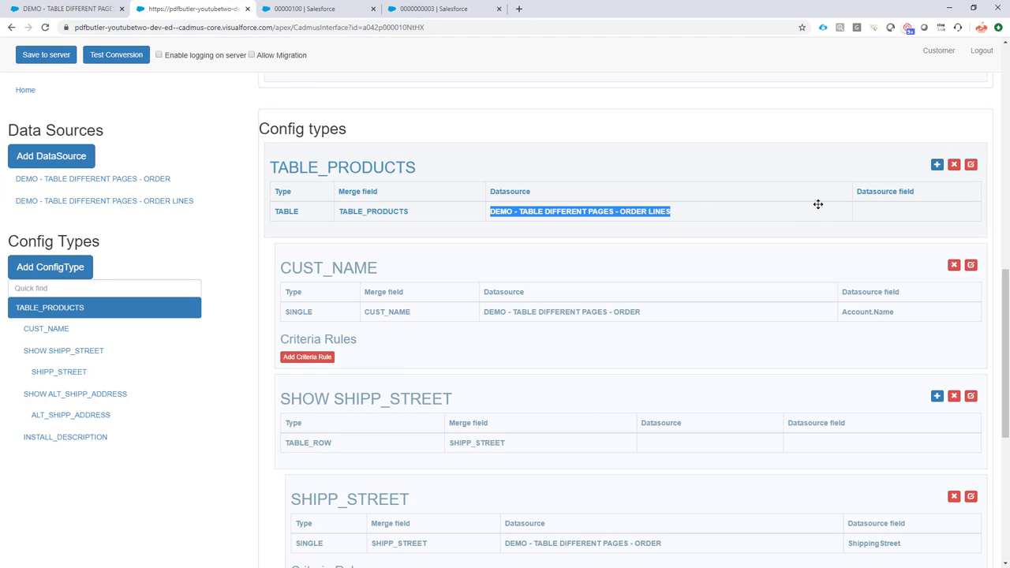
click(971, 165)
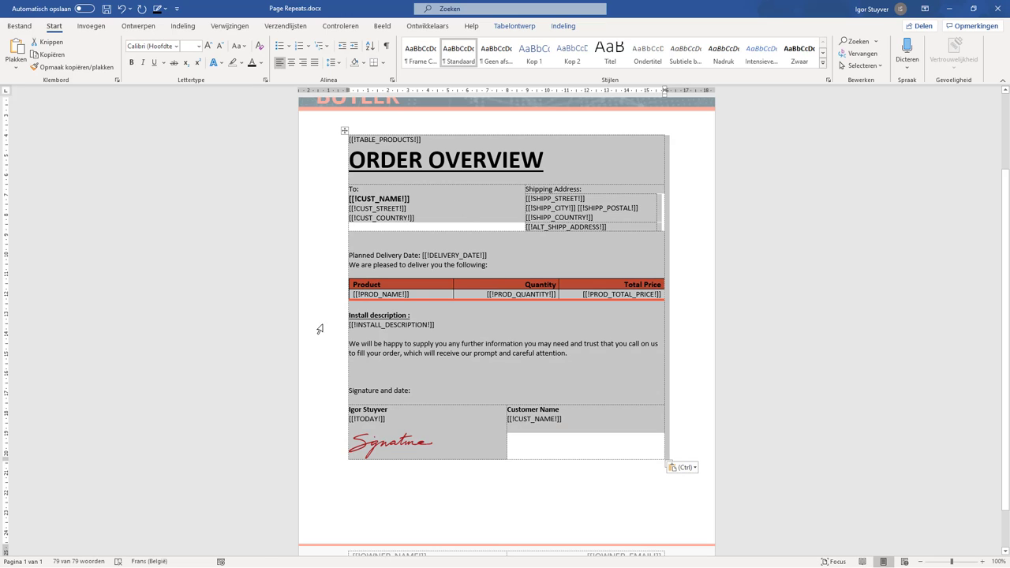
Compare the TABLE_PRODUCTS merge field in Word with the Page break option, then close the settings
click(411, 188)
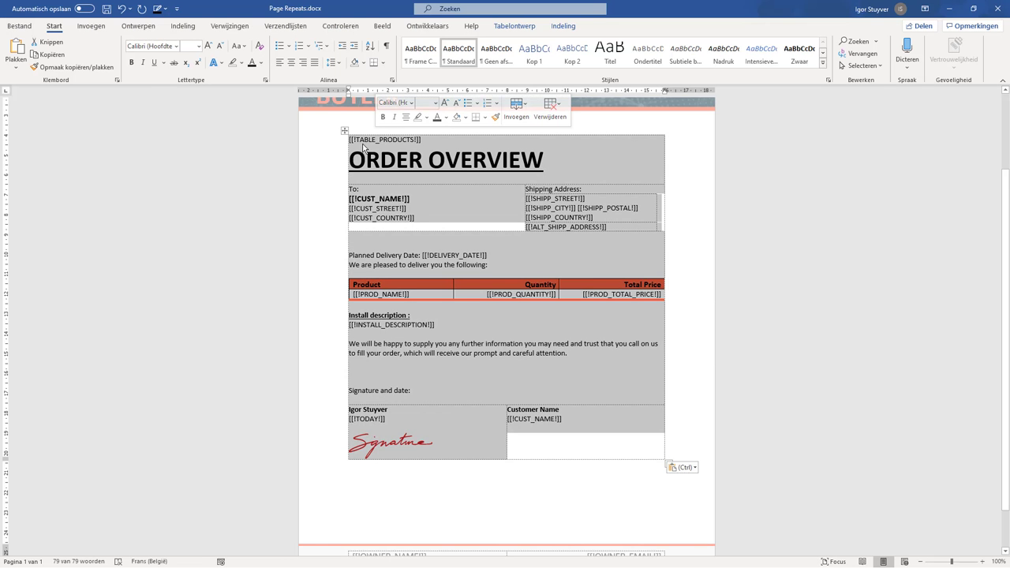
drag(355, 140, 414, 139)
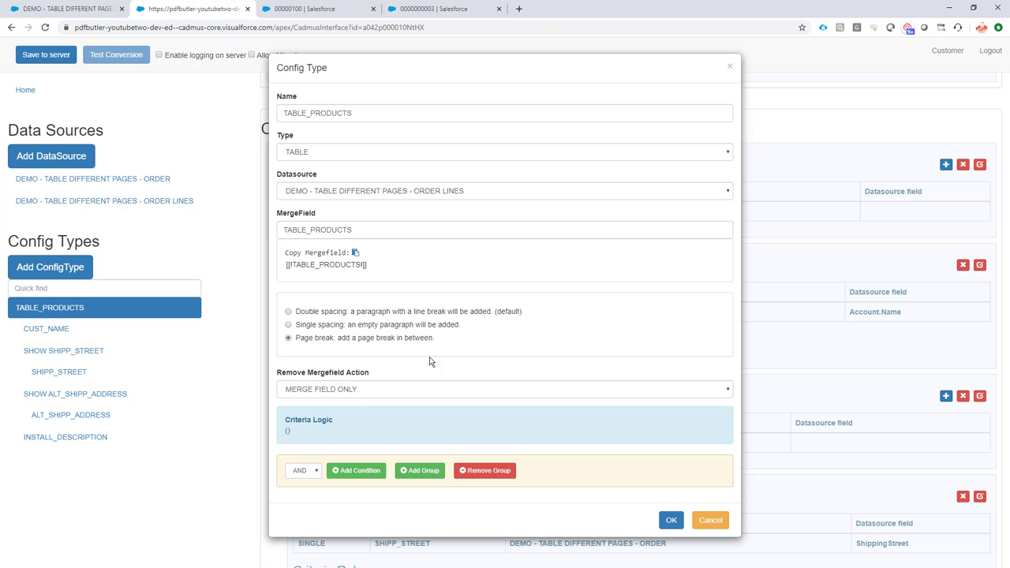
click(710, 521)
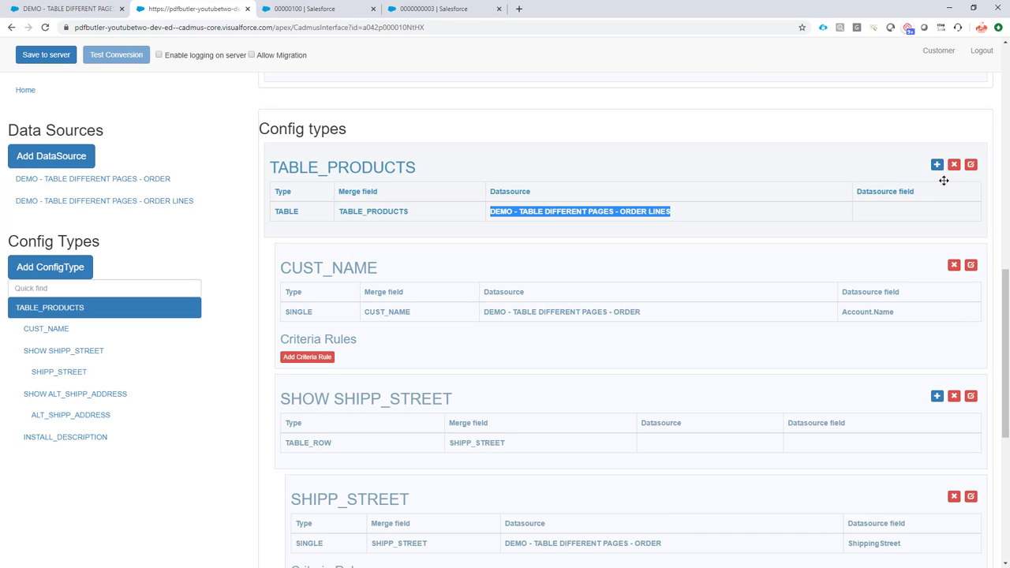
Review the CUST_NAME, SHOW SHIPP_STREET and SHOW ALT_SHIPP_ADDRESS config types, then open the GenWatt Gasoline 2000kW order product
key(alt+Tab)
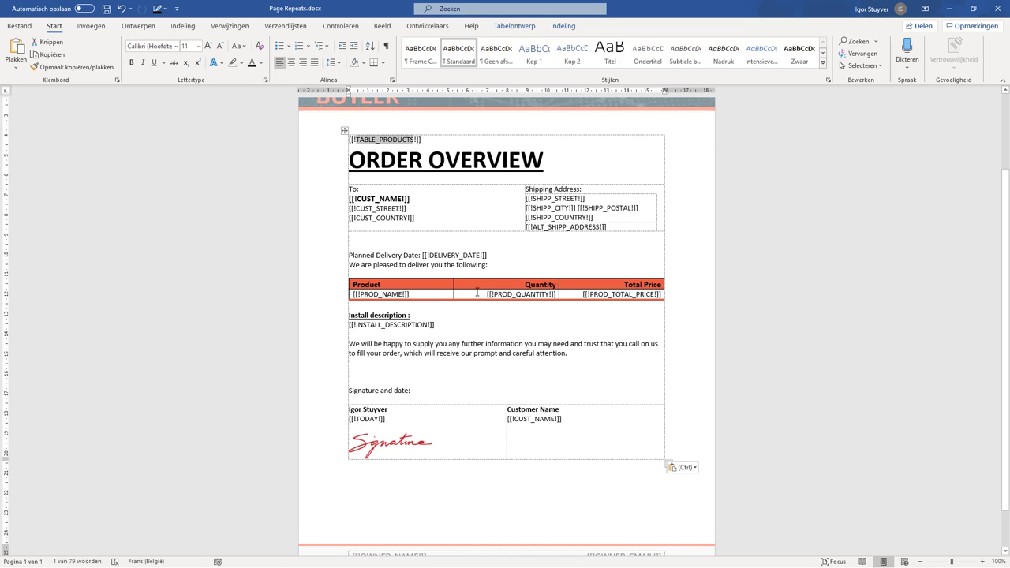
key(alt+Tab)
scroll(388, 263, down, 1)
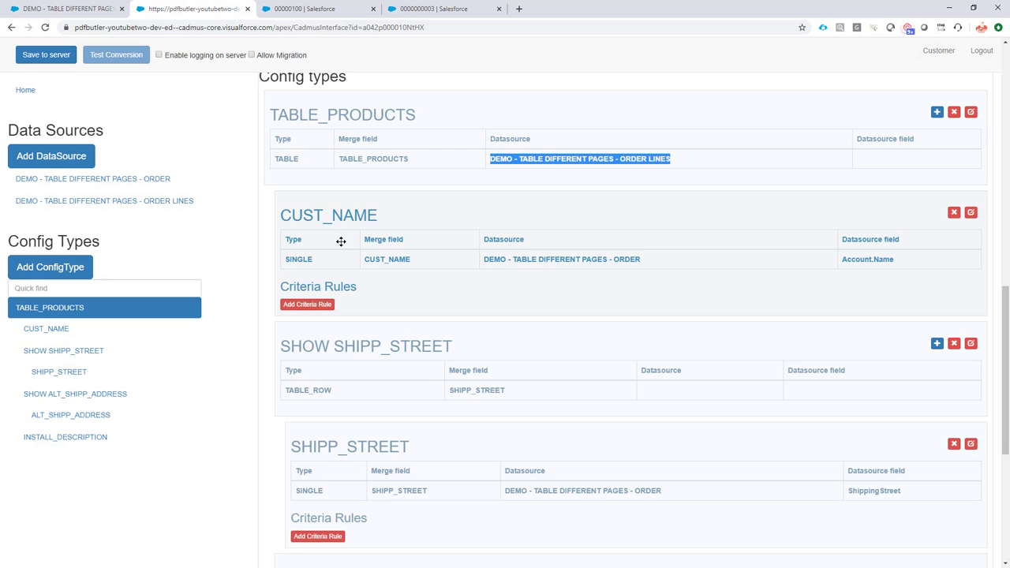
double_click(307, 216)
scroll(323, 214, down, 2)
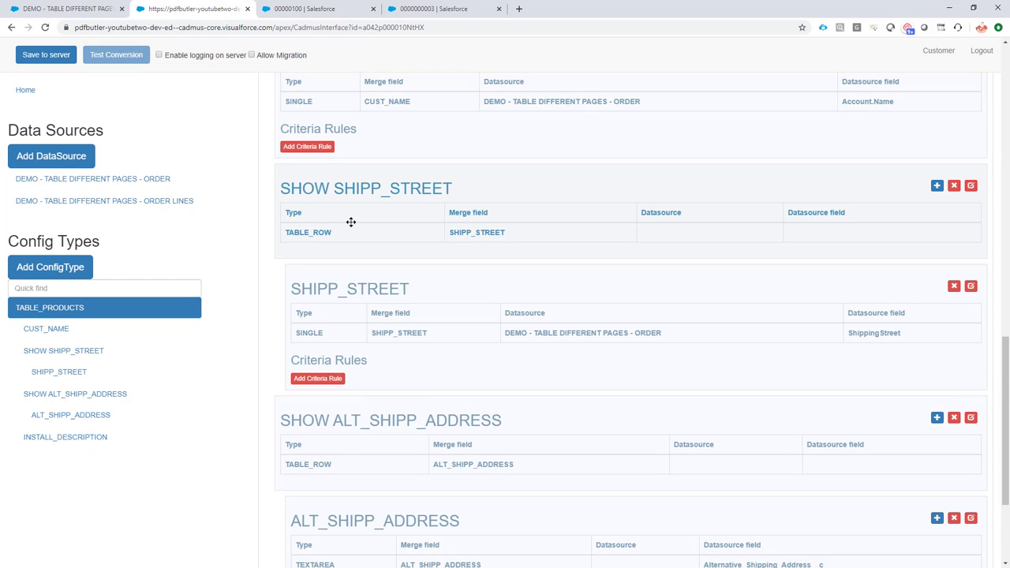
triple_click(307, 186)
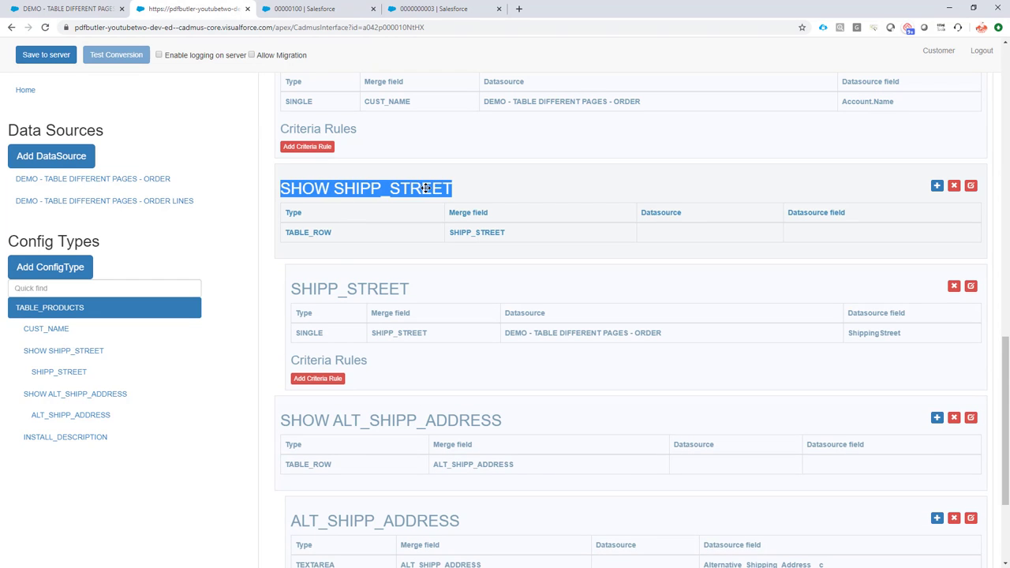
triple_click(445, 420)
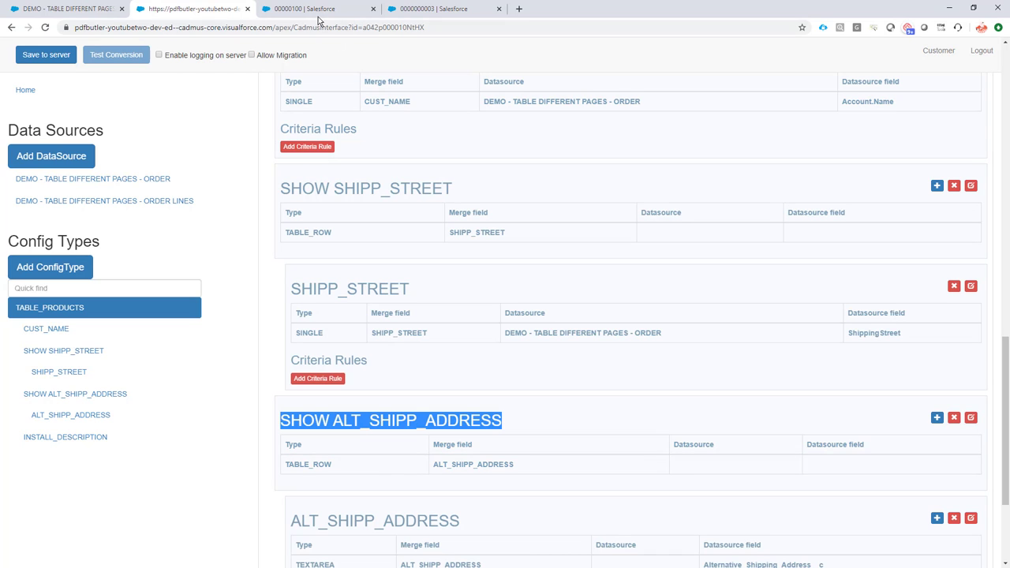
click(416, 11)
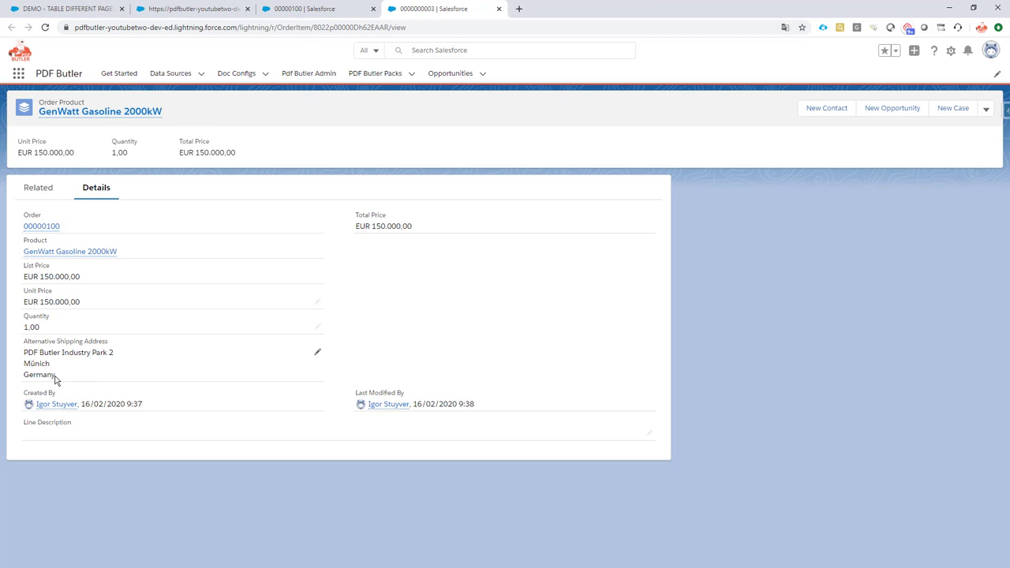
In the Word template, inspect the nested shipping-address table and select the [[!ALT_SHIPP_ADDRESS!]] placeholder line
key(alt+Tab)
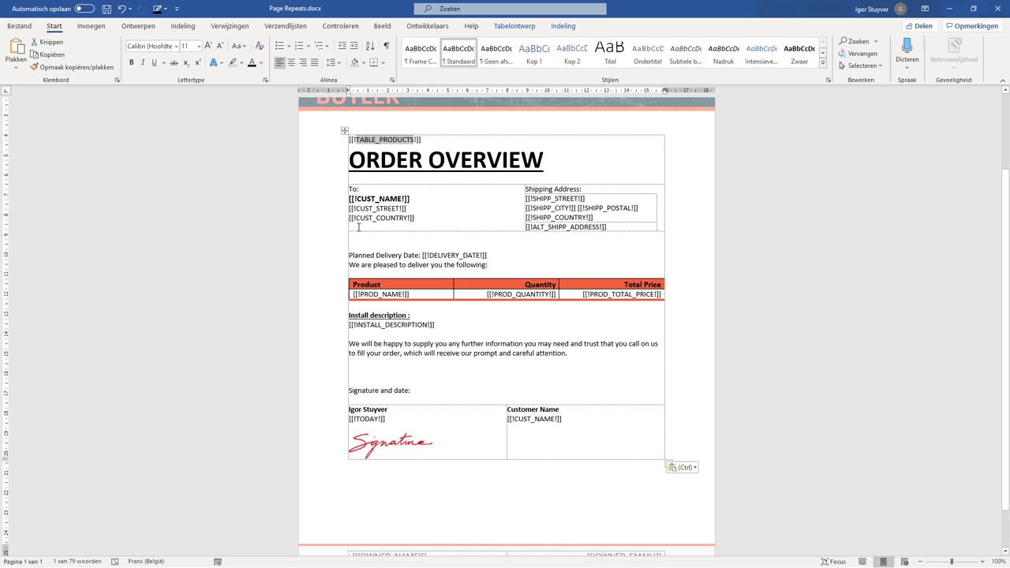
click(548, 221)
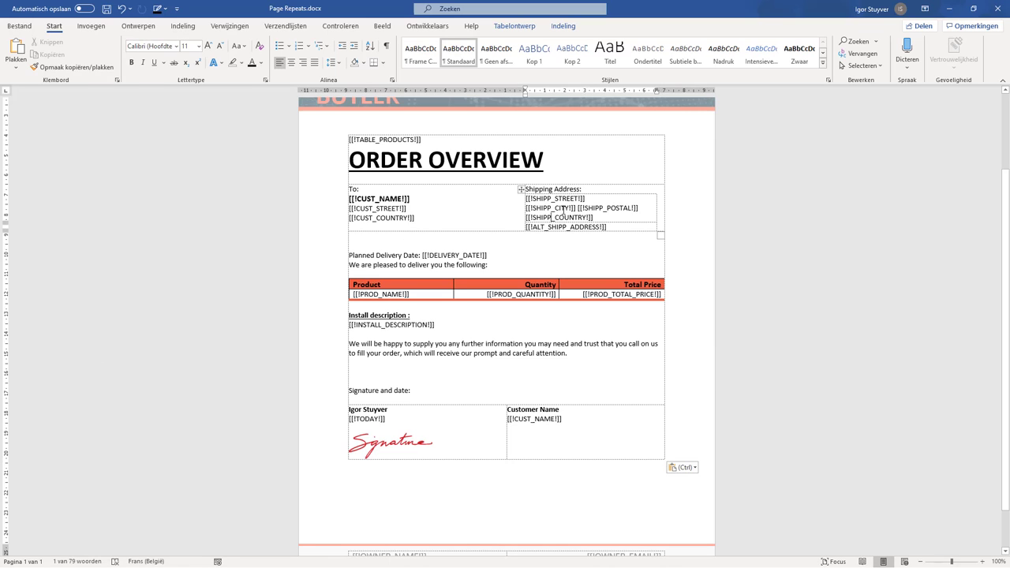
click(521, 189)
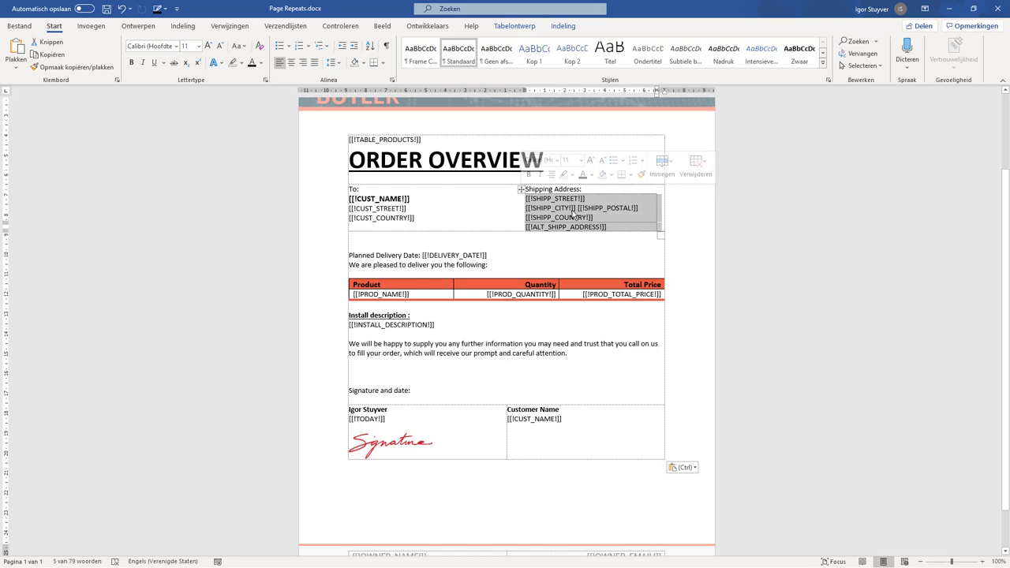
drag(593, 217, 526, 199)
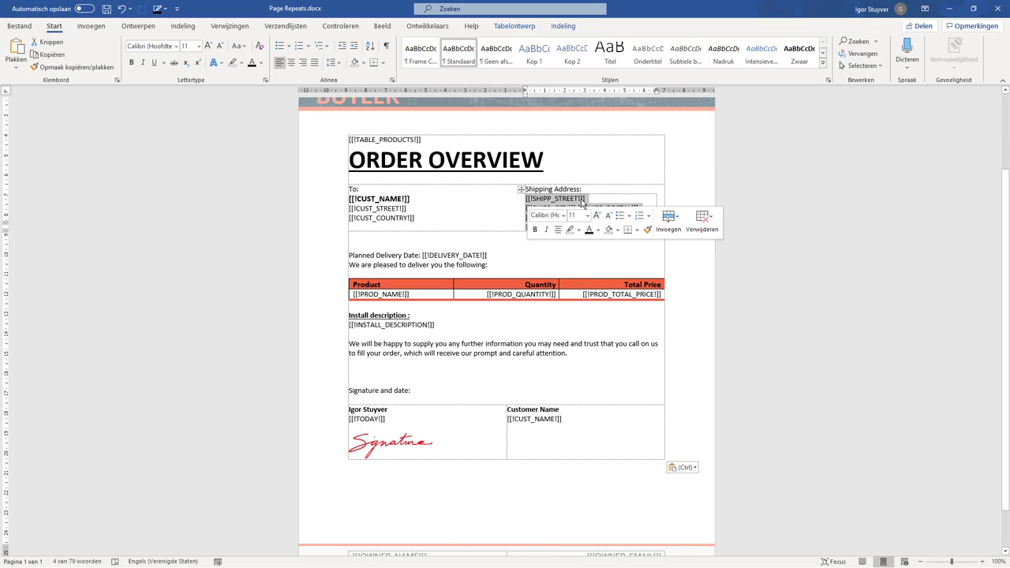
drag(597, 216, 527, 202)
click(587, 208)
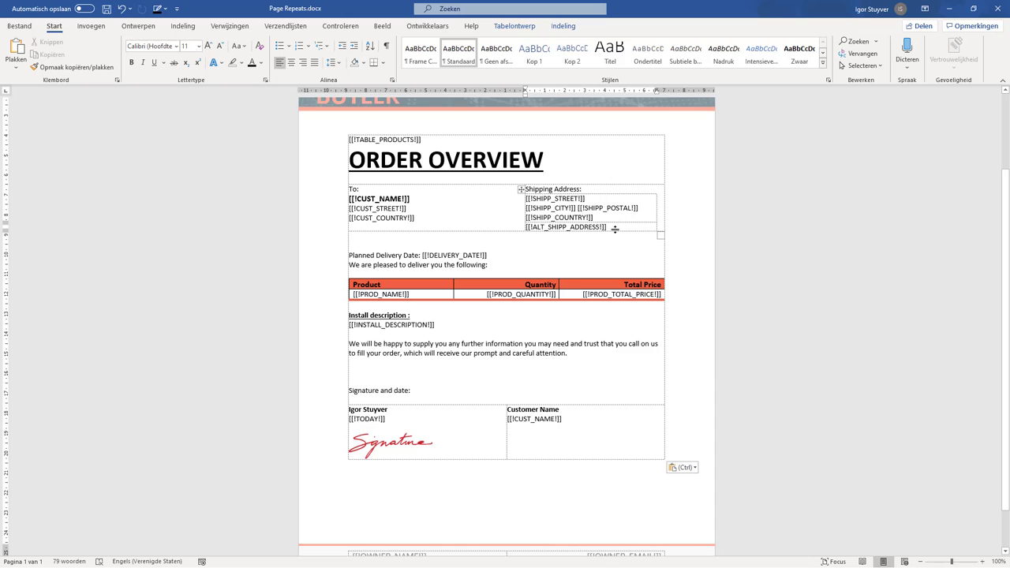
drag(614, 227, 526, 228)
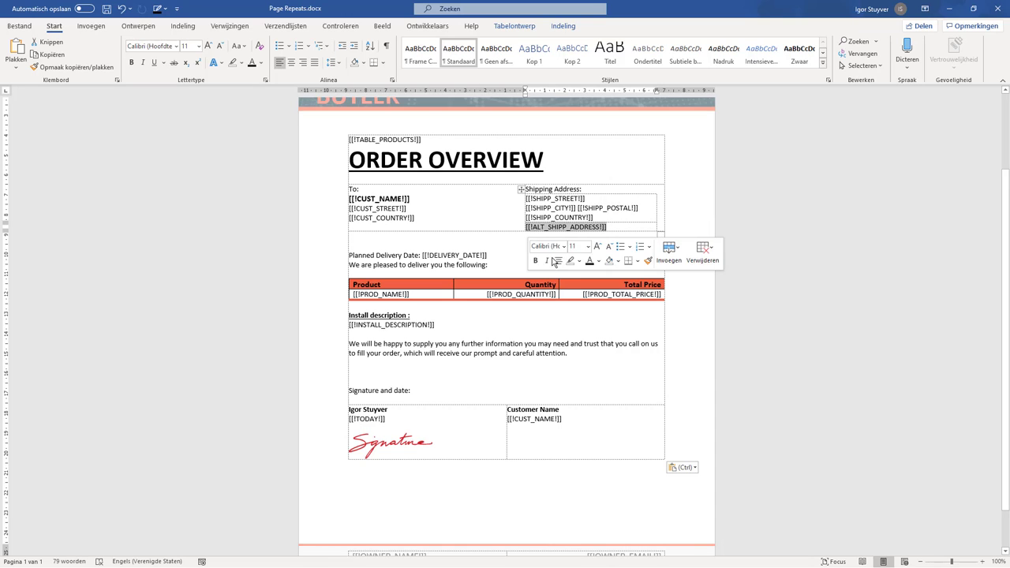
Check that SHOW SHIPP_STREET uses the criterion Alternative_Shipping_Address__c IS EMPTY, closing its settings unchanged
key(alt+Tab)
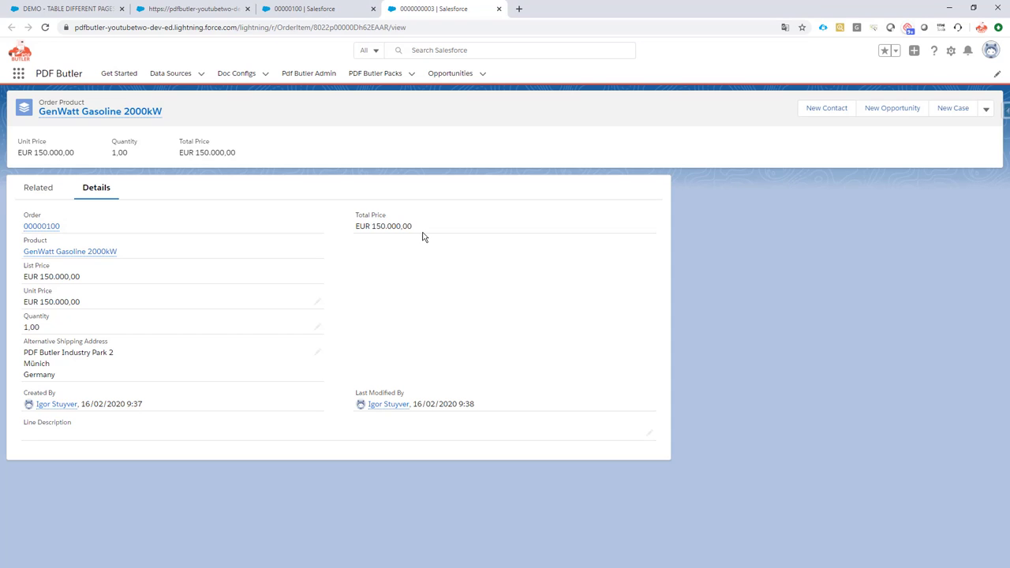
click(191, 8)
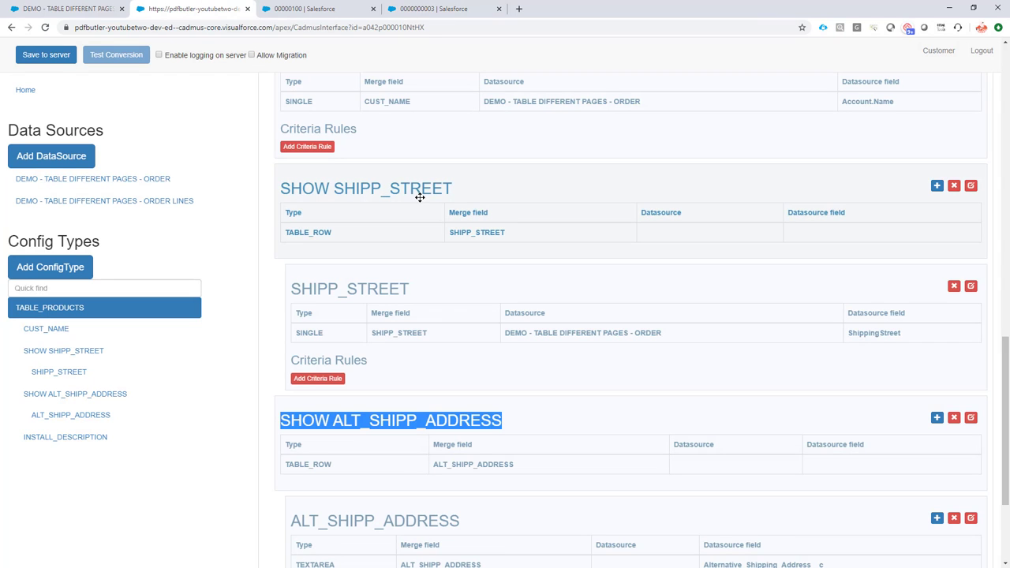
double_click(307, 232)
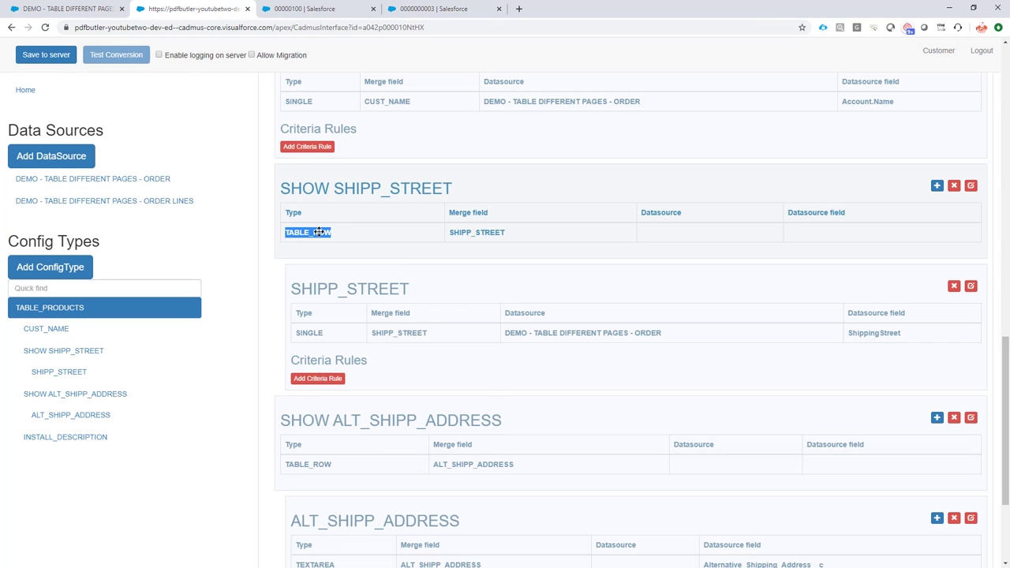
scroll(320, 231, up, 2)
scroll(324, 184, up, 3)
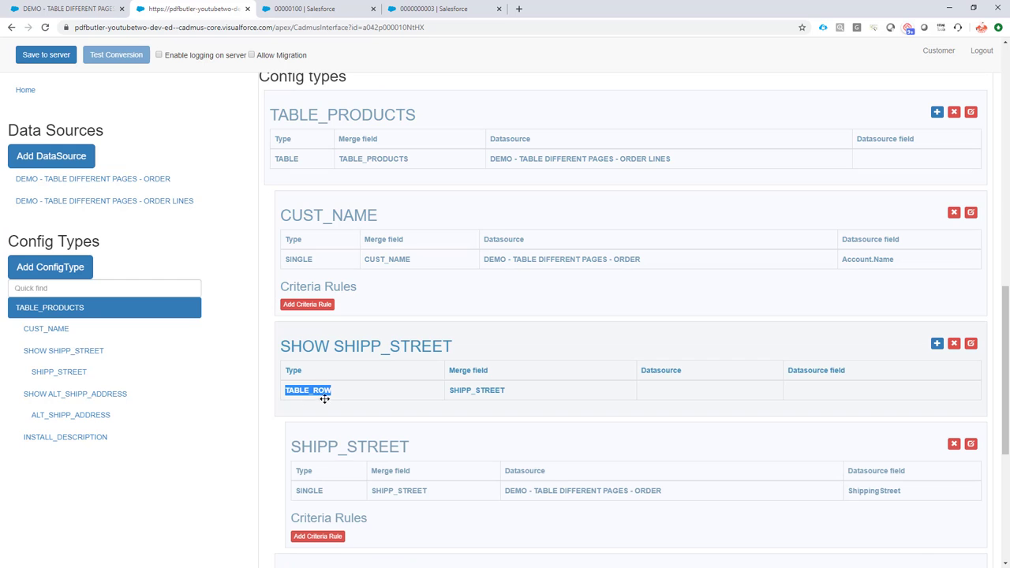
click(970, 343)
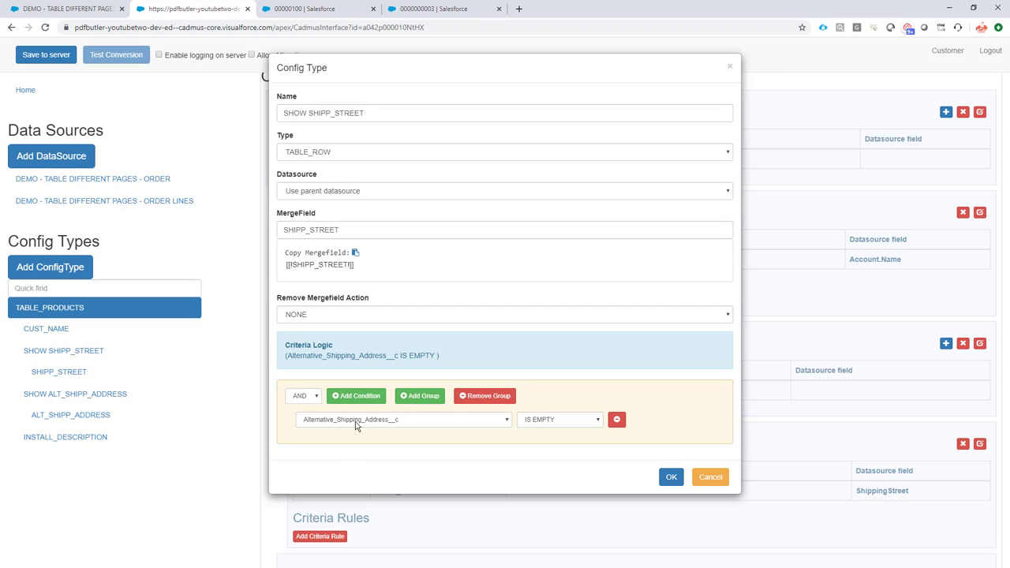
click(711, 477)
Scroll down to the SHOW ALT_SHIPP_ADDRESS config type and highlight its heading
scroll(410, 320, down, 2)
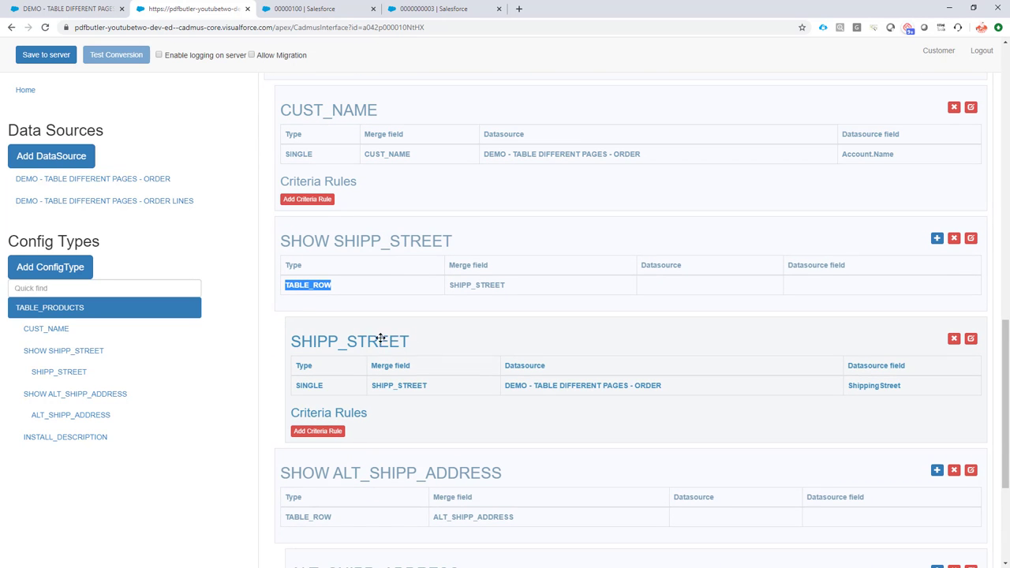
scroll(405, 341, down, 2)
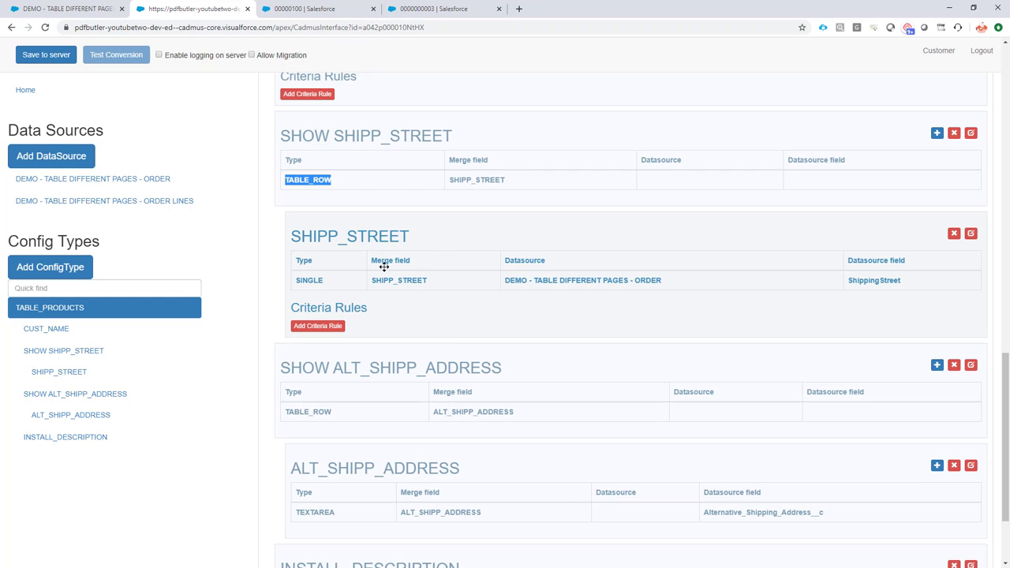
scroll(369, 277, down, 2)
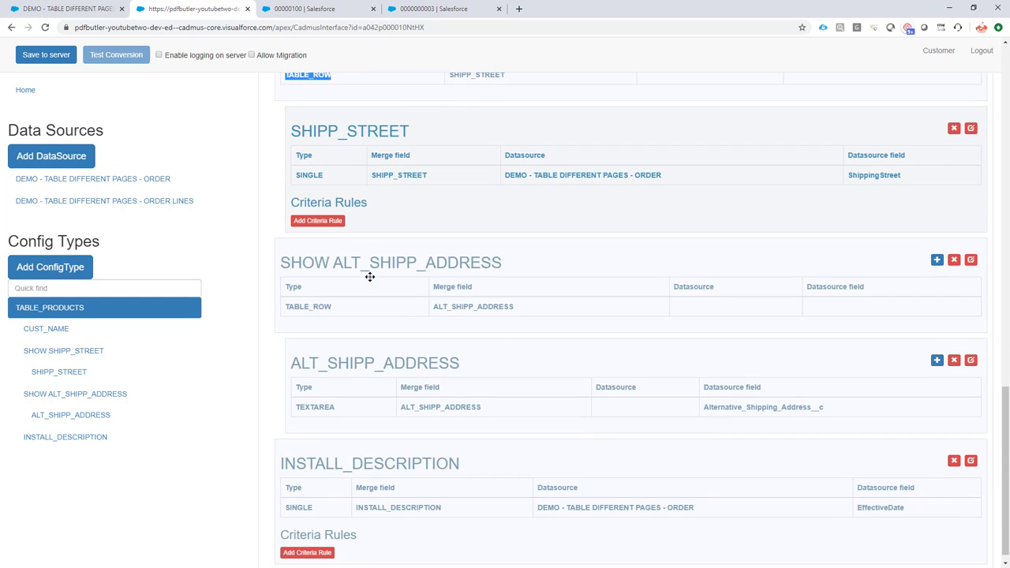
drag(284, 261, 409, 261)
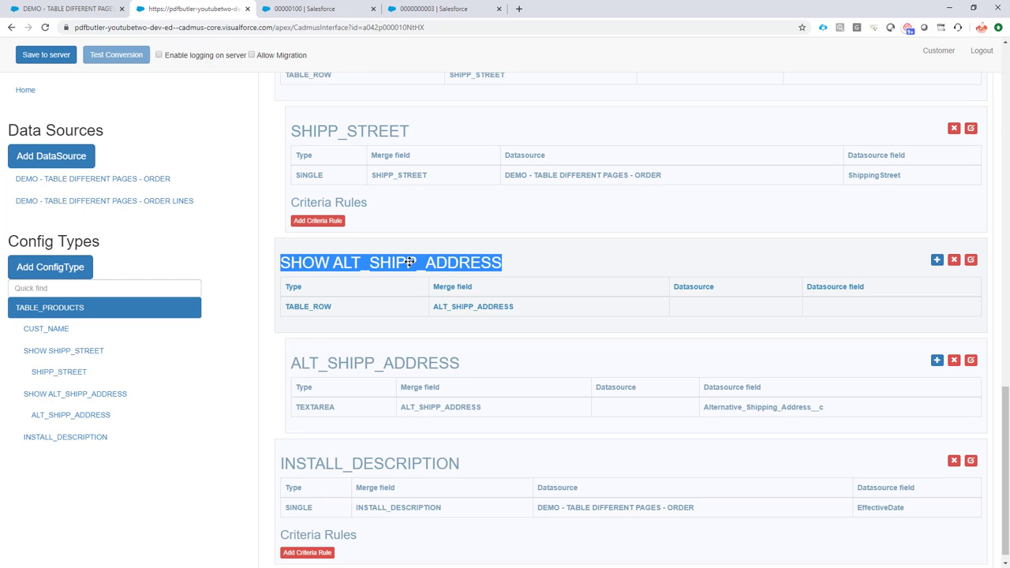
Verify SHOW ALT_SHIPP_ADDRESS uses Alternative_Shipping_Address__c IS NOT EMPTY, then select PROD_NAME in the Word template
click(966, 260)
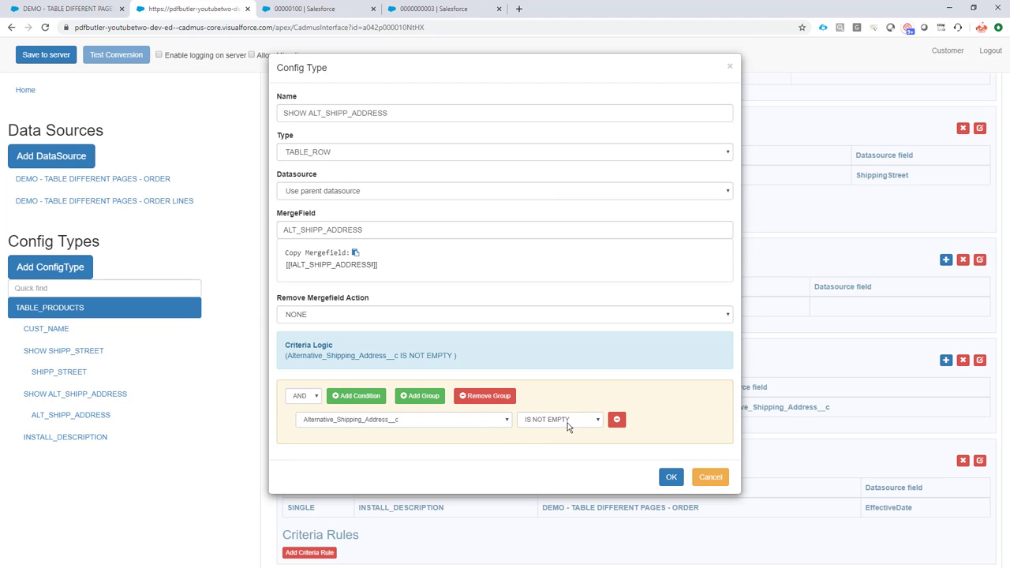
click(671, 477)
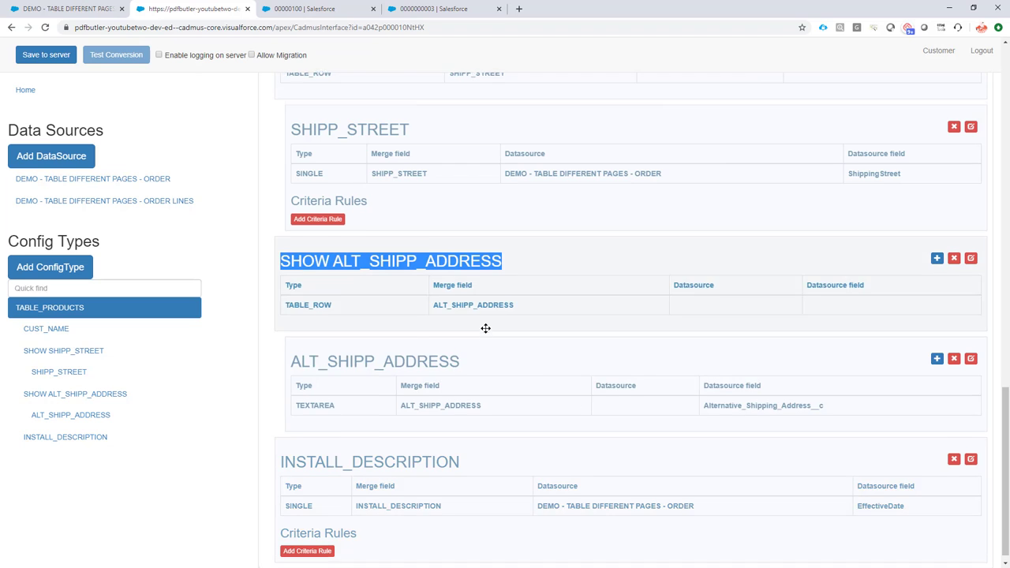
double_click(317, 348)
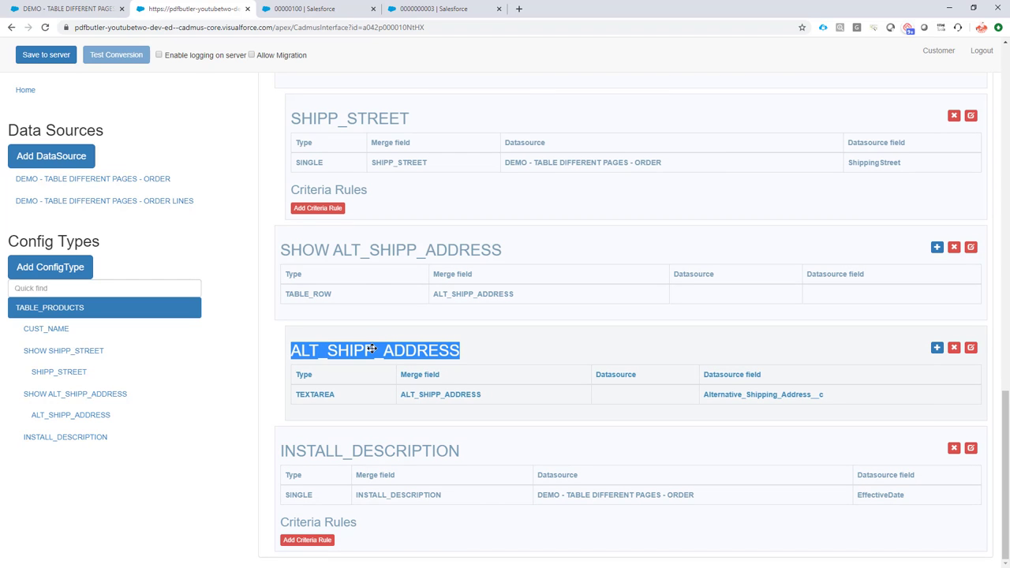
double_click(322, 394)
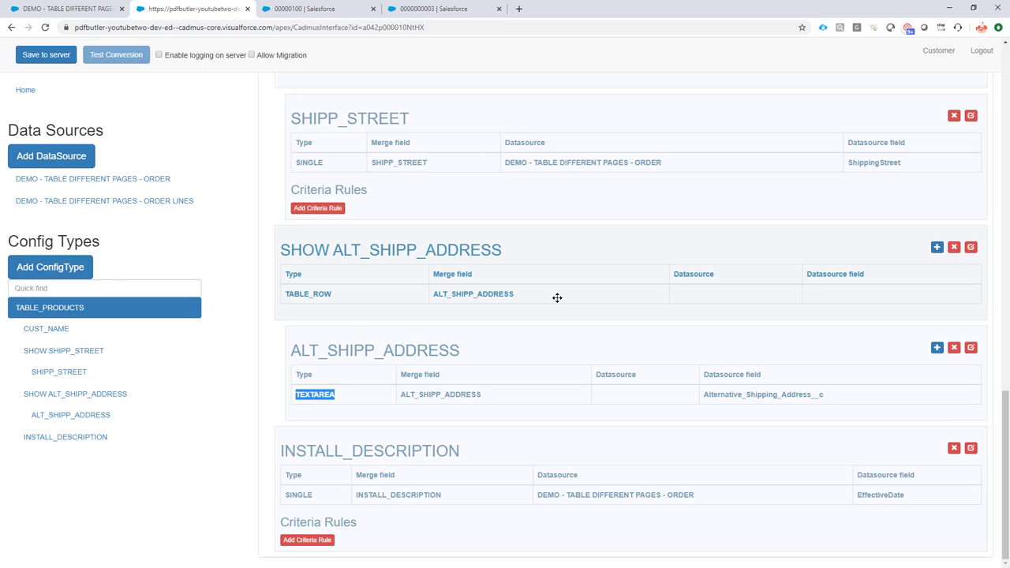
key(alt+Tab)
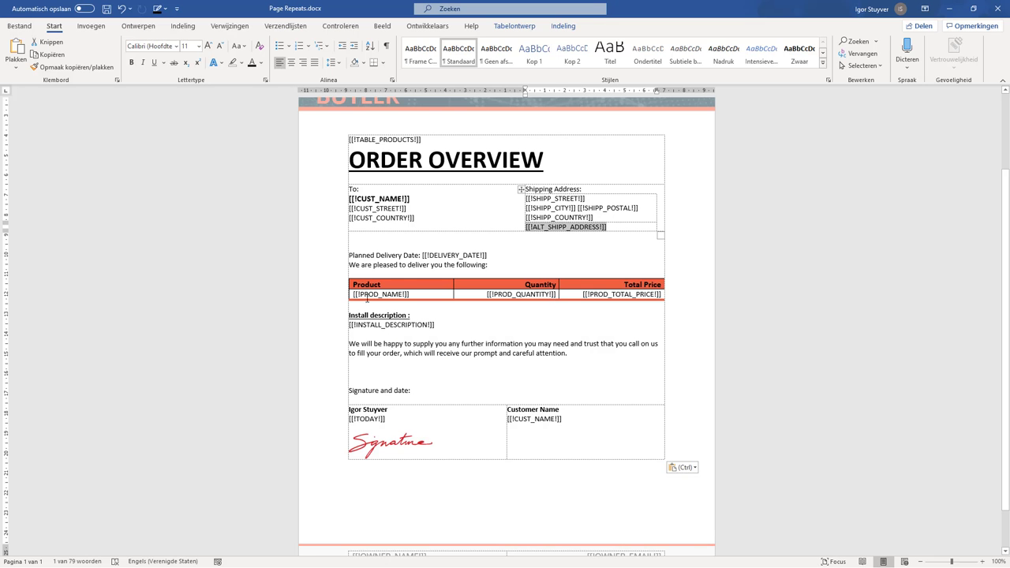
drag(371, 295, 402, 295)
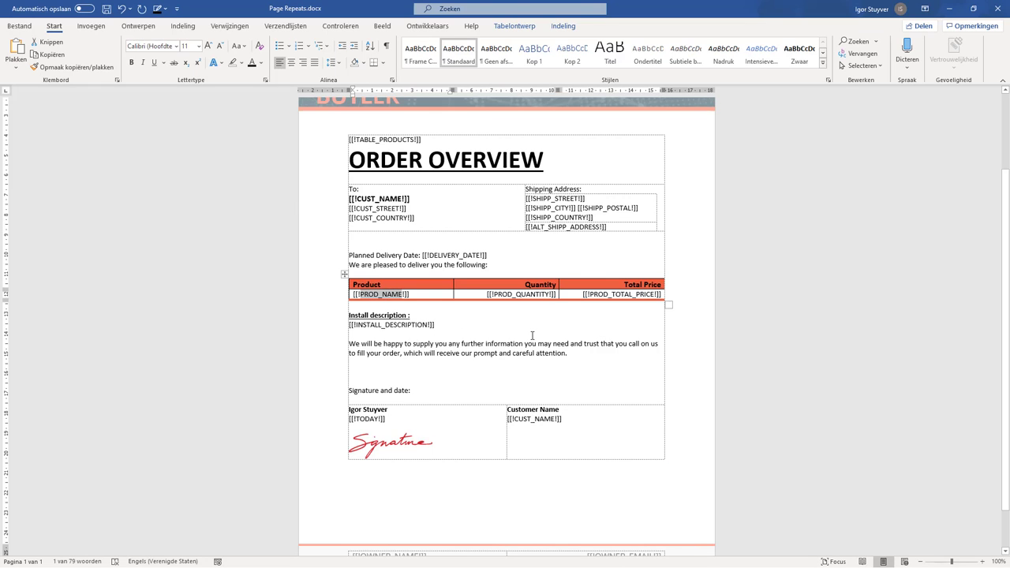
Add a PROD_NAME field under TABLE_PRODUCTS mapped to Product2.Name
key(alt+Tab)
scroll(649, 327, up, 5)
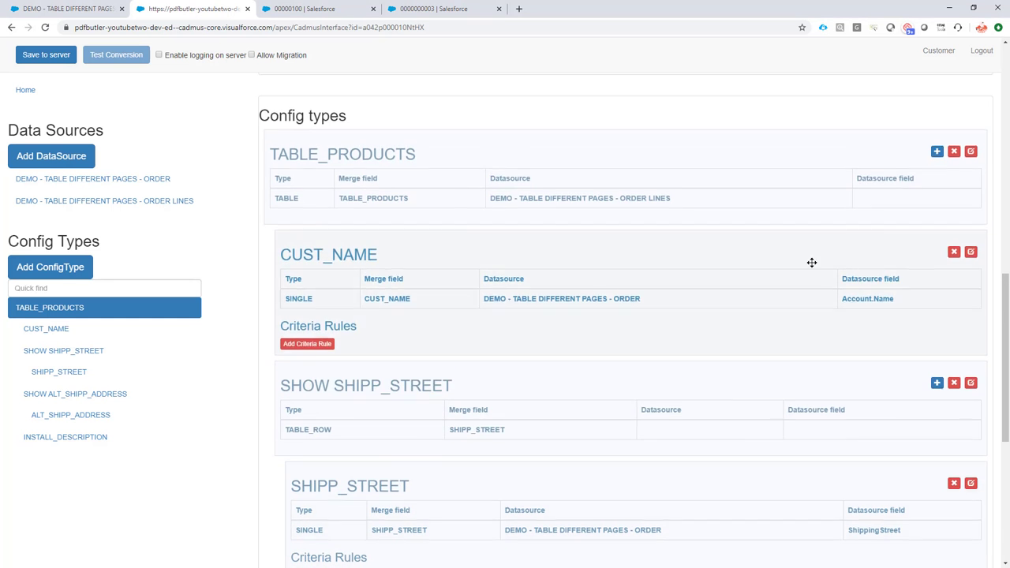
click(936, 153)
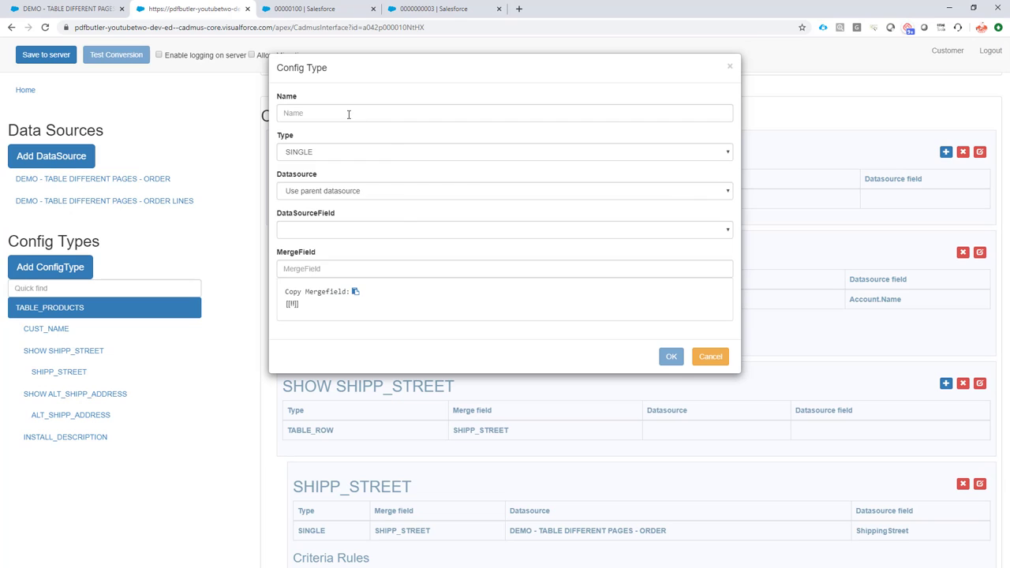
click(348, 115)
text(PROD_NAME)
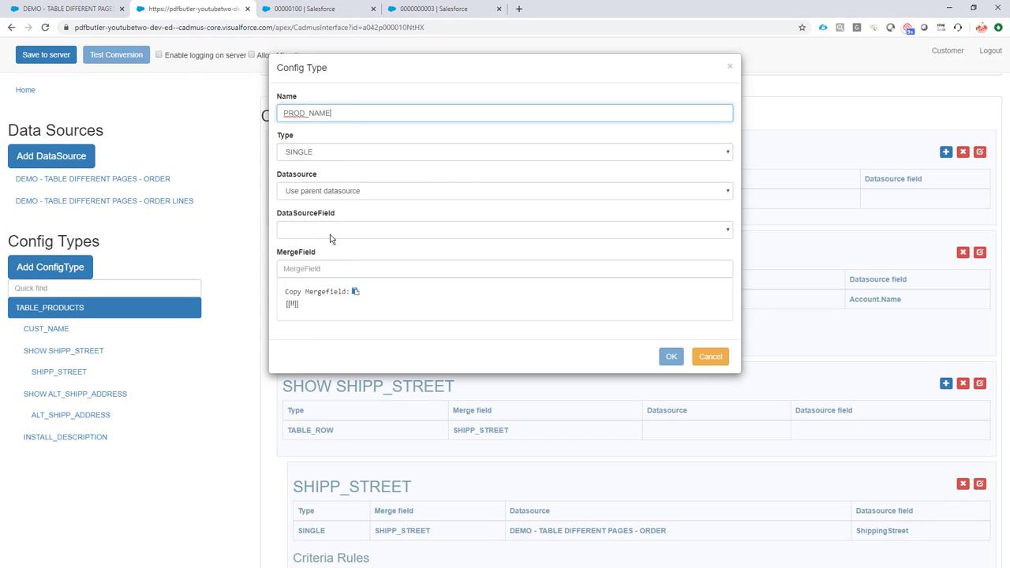
click(299, 234)
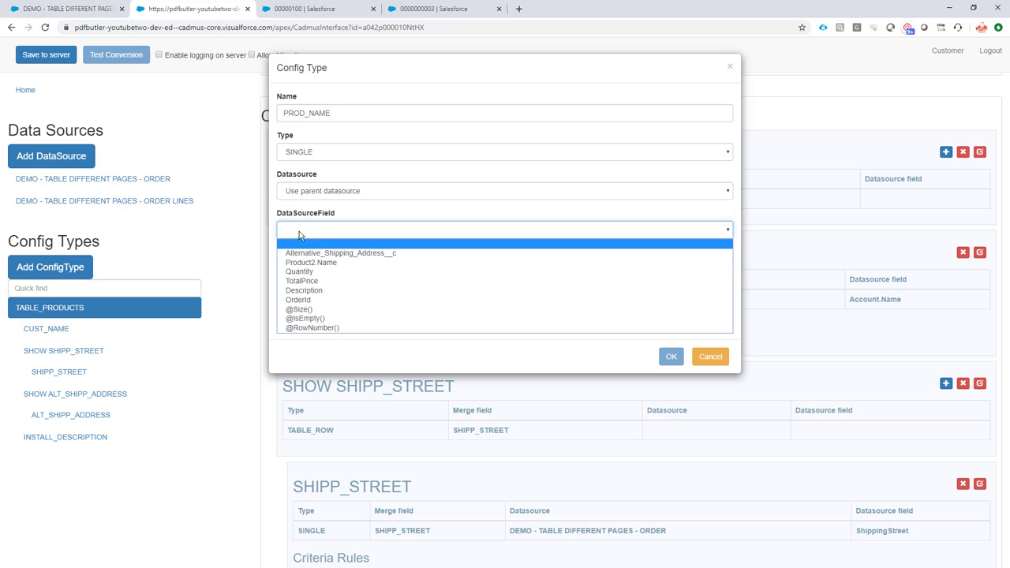
click(349, 262)
click(322, 268)
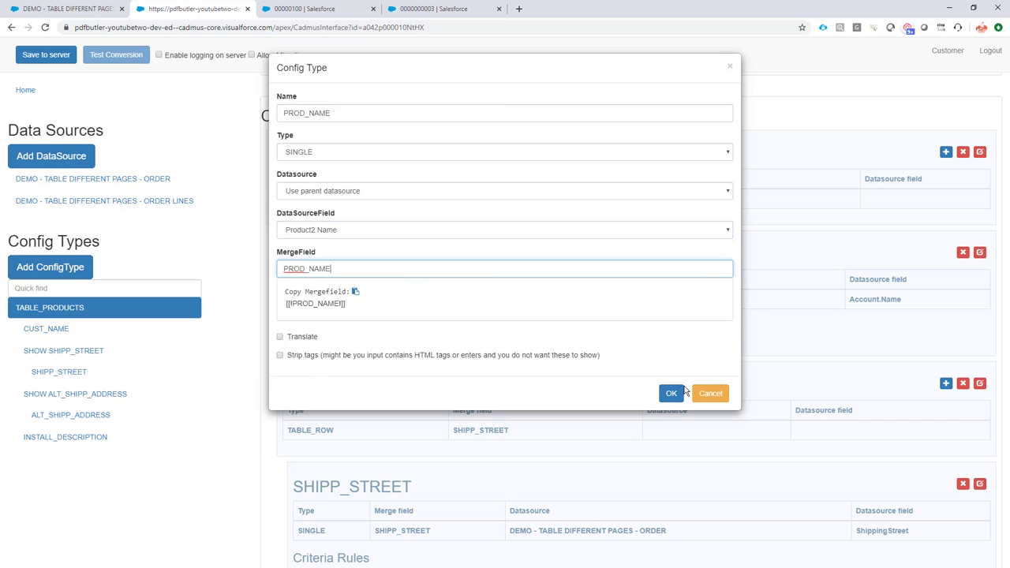
click(682, 392)
Copy PROD_QUANTITY from the Word template's quantity cell
key(alt+Tab)
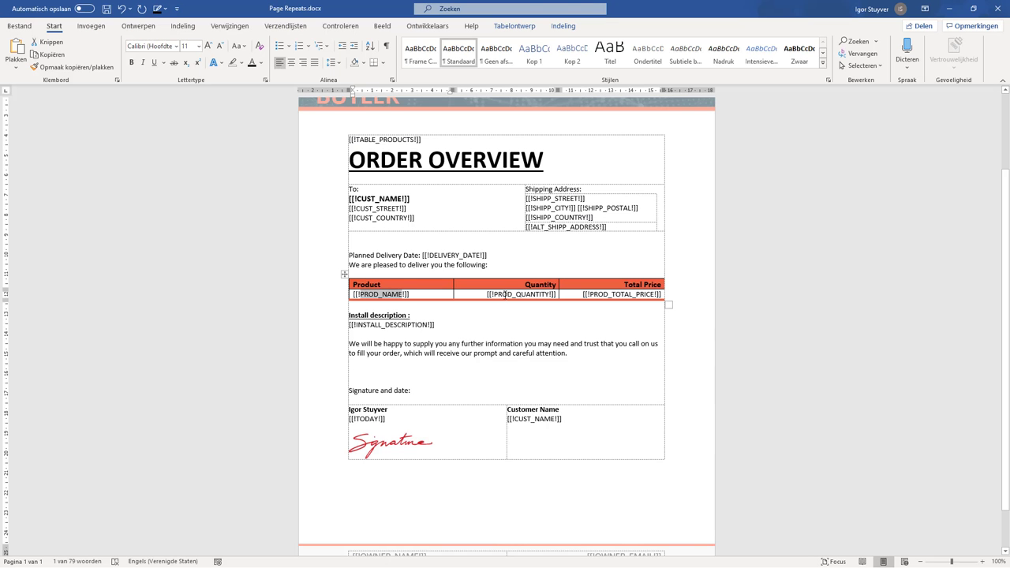
drag(505, 294, 557, 294)
click(504, 293)
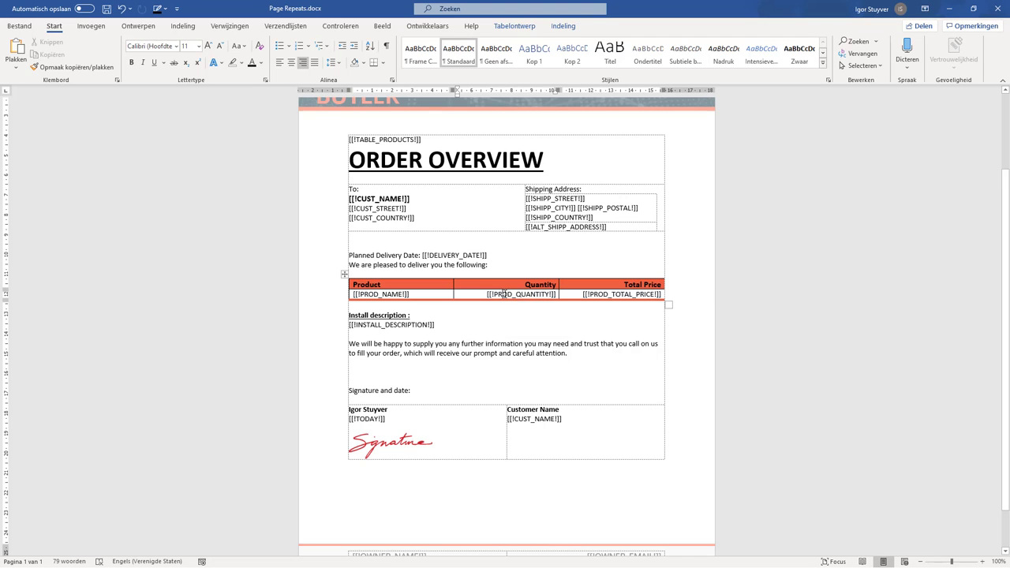
double_click(503, 294)
key(ctrl+c)
key(alt+Tab)
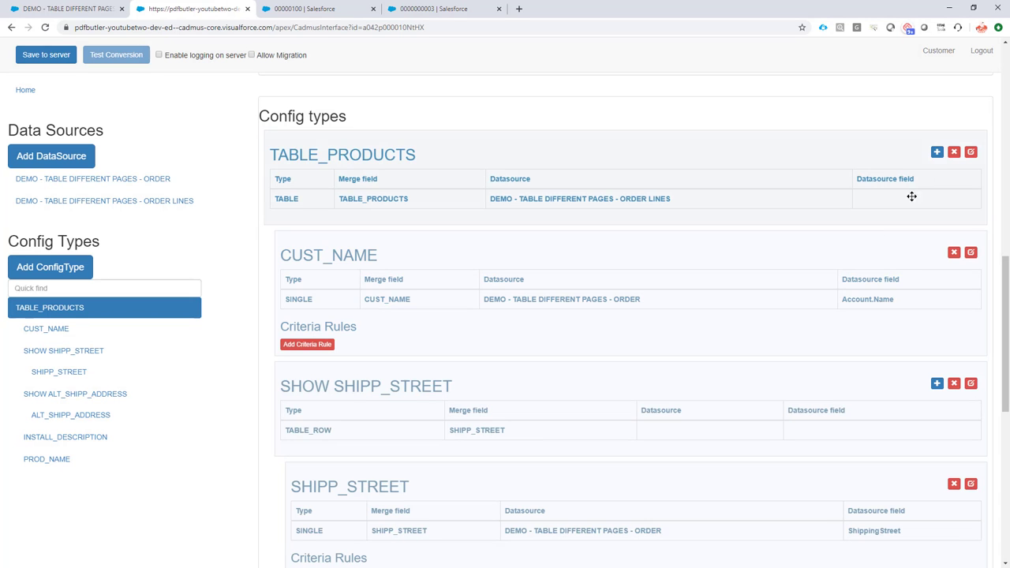
Add an unformatted PROD_QUANTITY field mapped to Quantity and save the configuration to the server
click(936, 152)
click(367, 112)
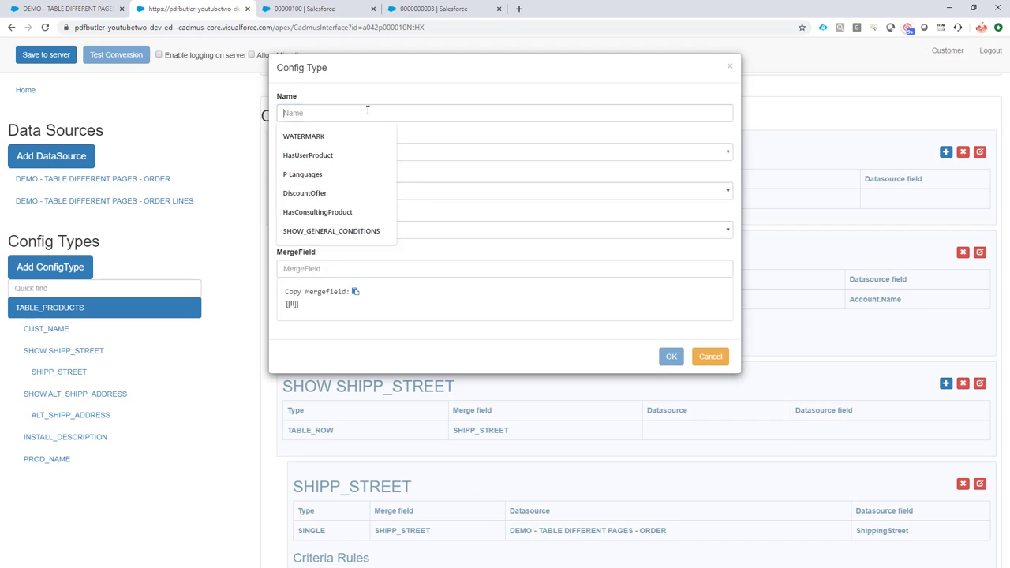
key(ctrl+v)
click(323, 230)
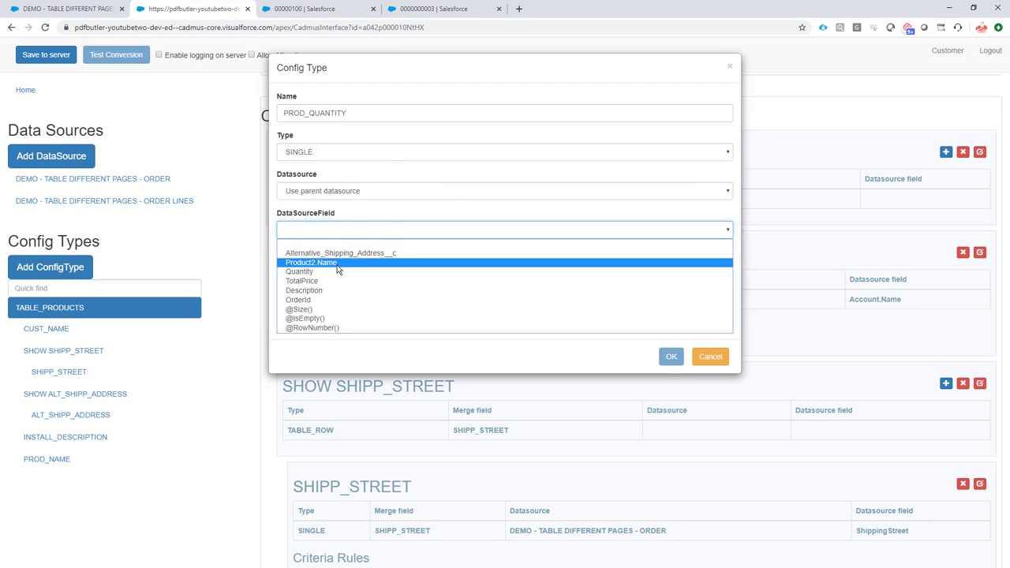
click(337, 272)
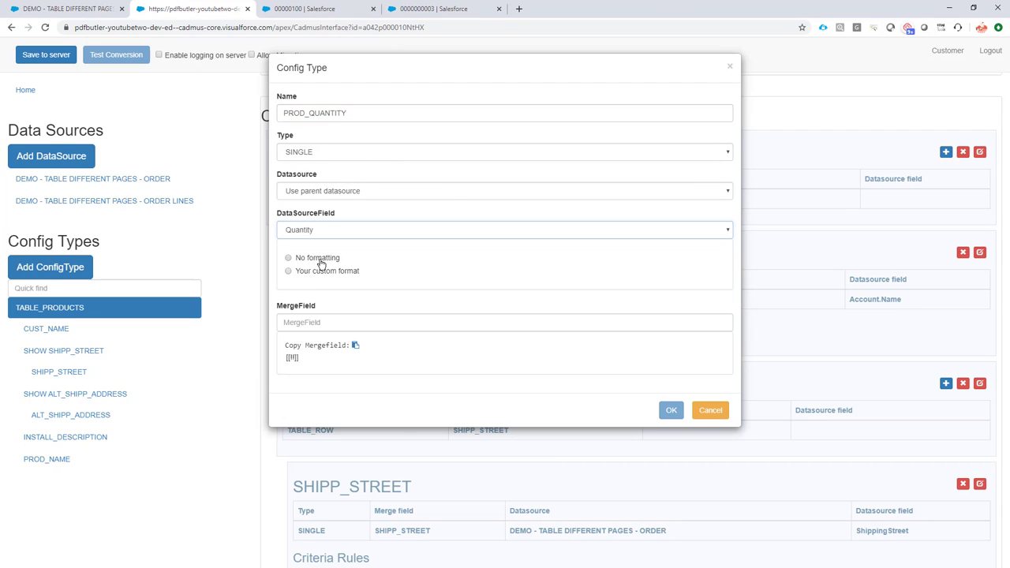
click(321, 261)
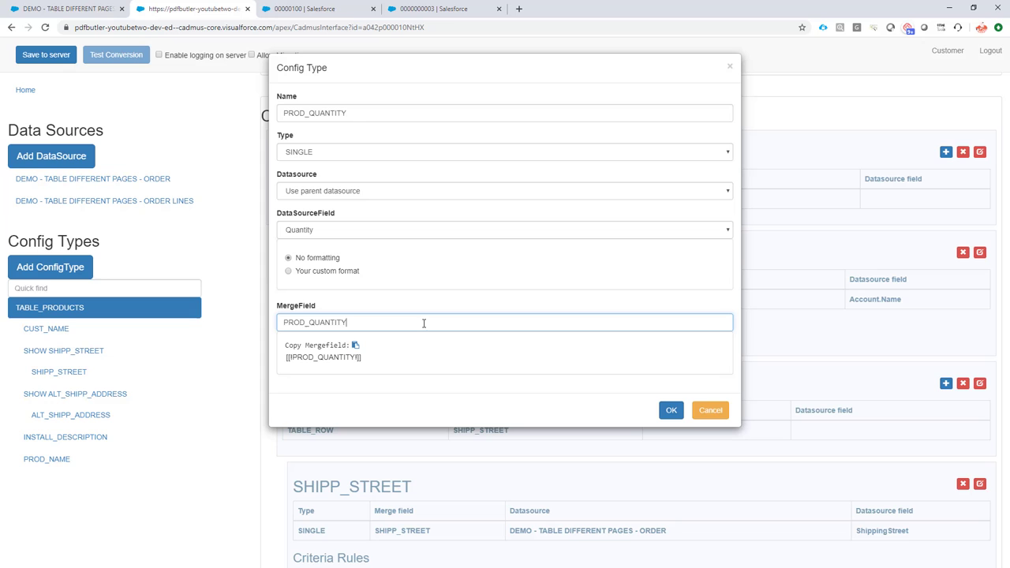
click(671, 409)
click(64, 56)
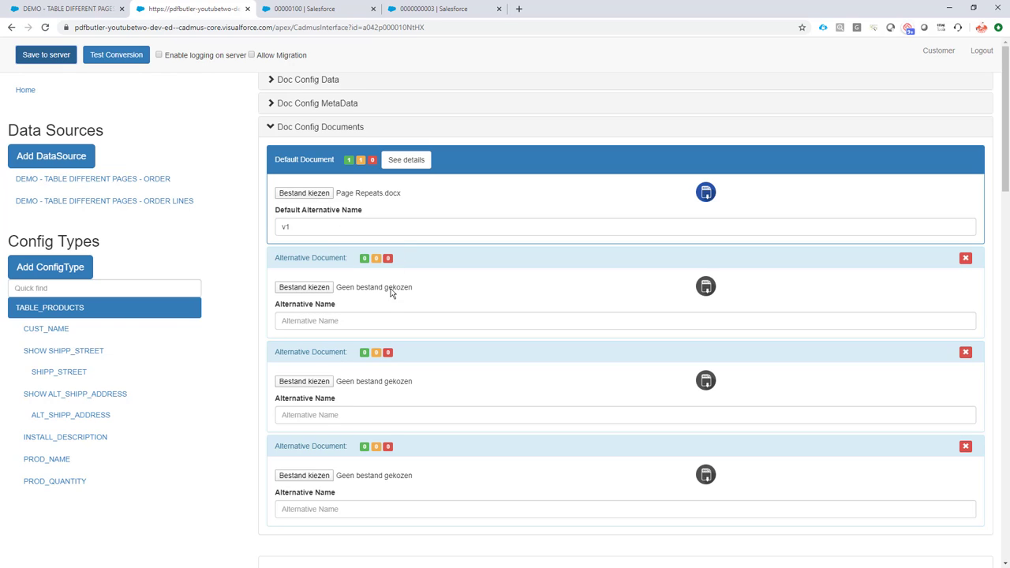
Go to the Salesforce tab for order 00000100
click(310, 11)
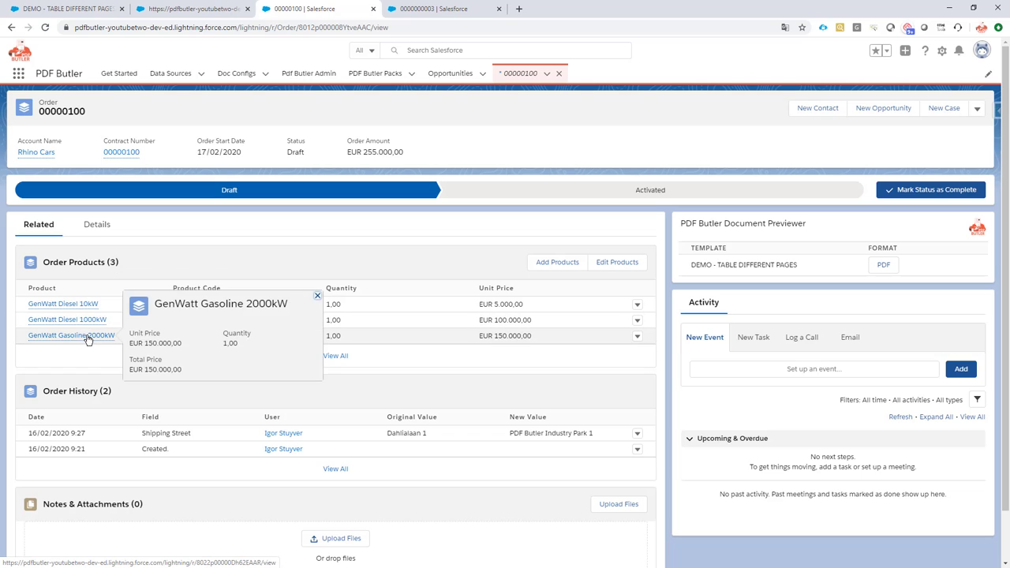
Preview the order PDF and check page one: ORDER OVERVIEW, PDF Butler Industry Park 1, GenWatt Diesel 10kW
click(877, 268)
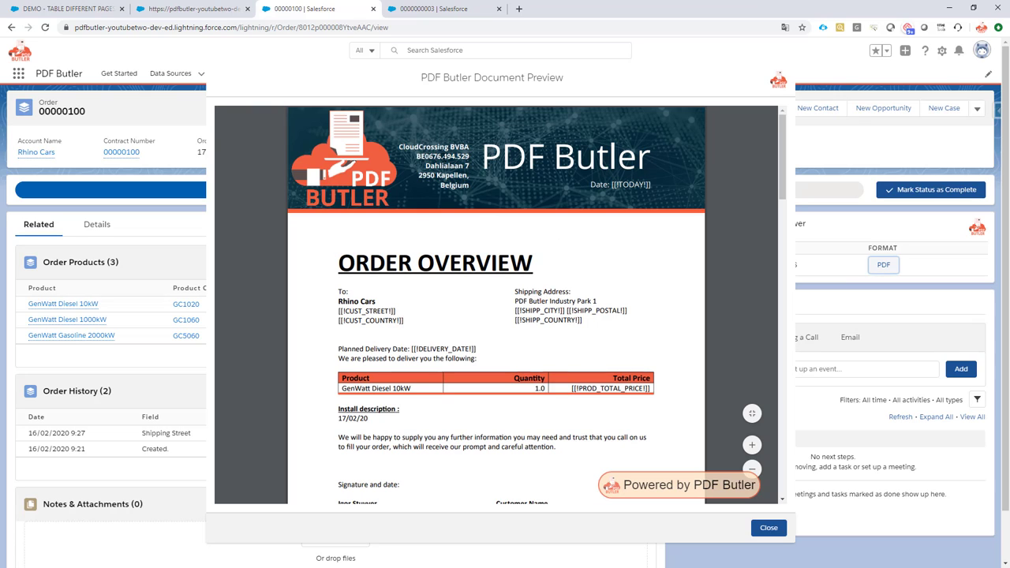
scroll(500, 270, down, 1)
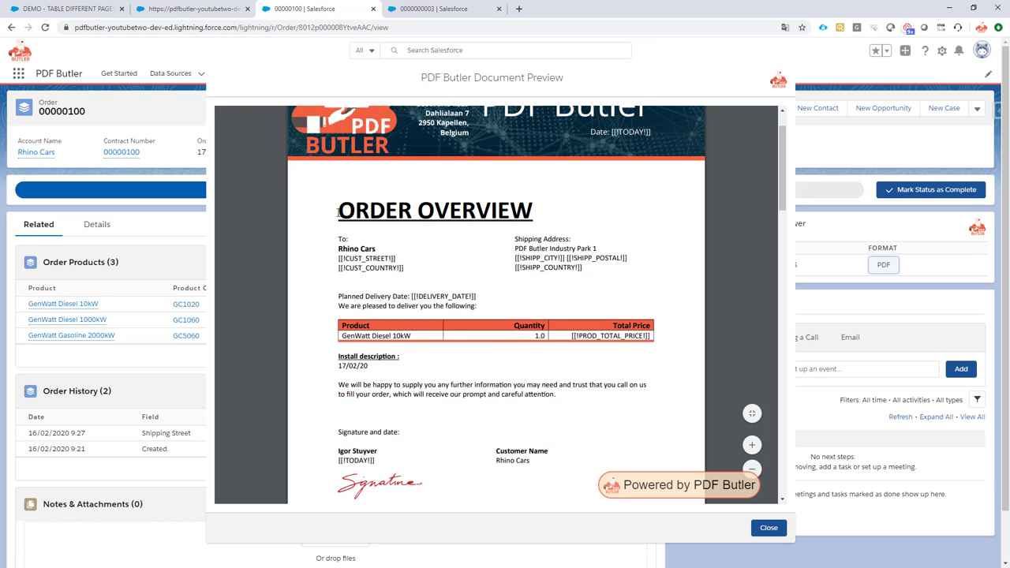
drag(340, 212, 533, 209)
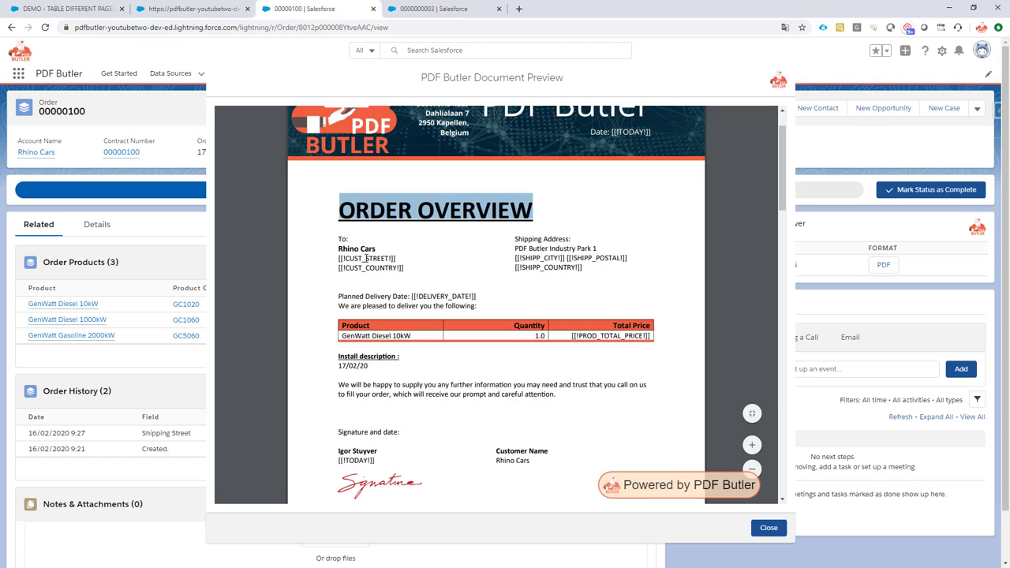
drag(516, 253, 605, 248)
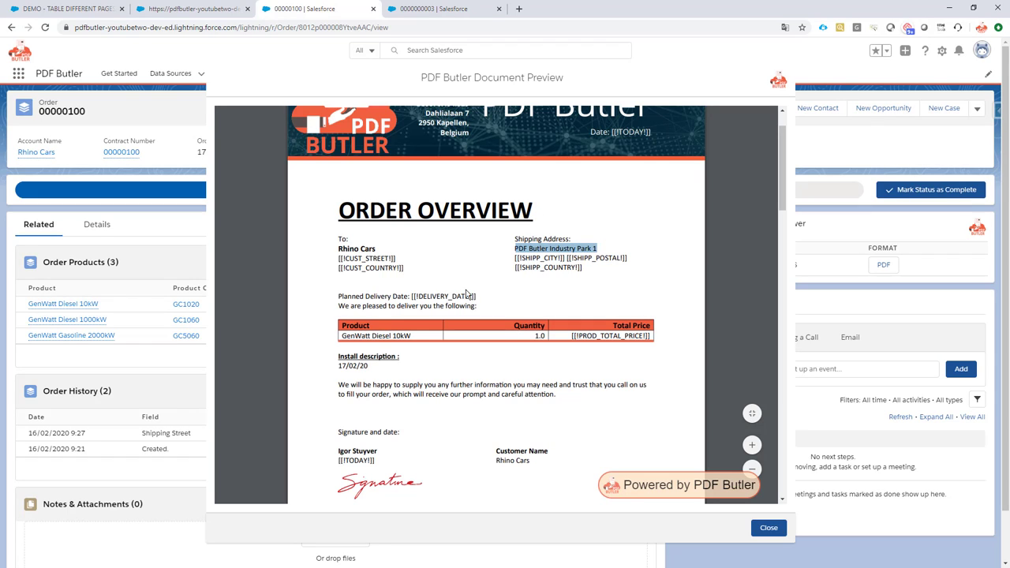
drag(412, 337, 342, 336)
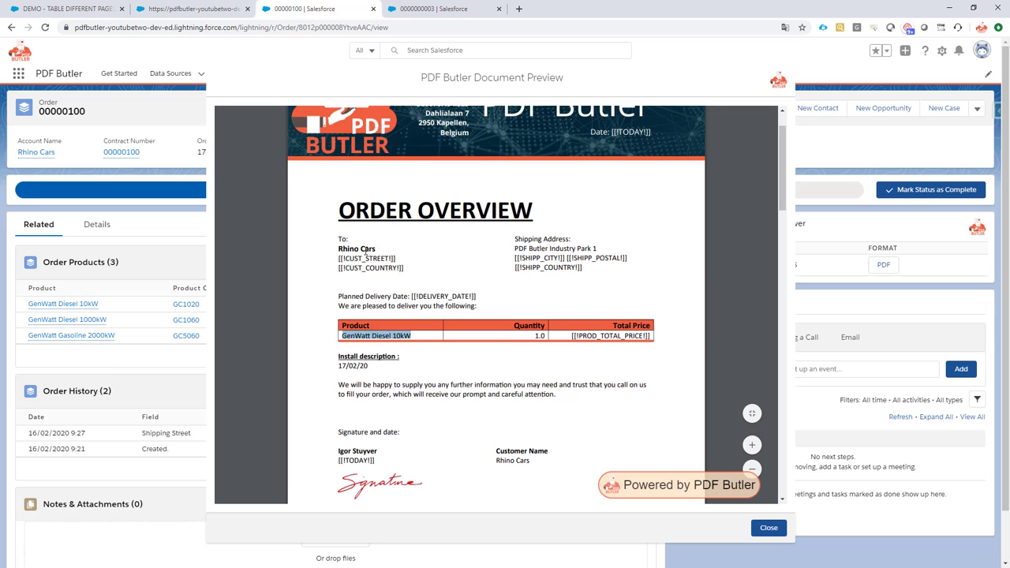
Check page two shows GenWatt Diesel 1000kW with its own shipping address
scroll(364, 251, down, 6)
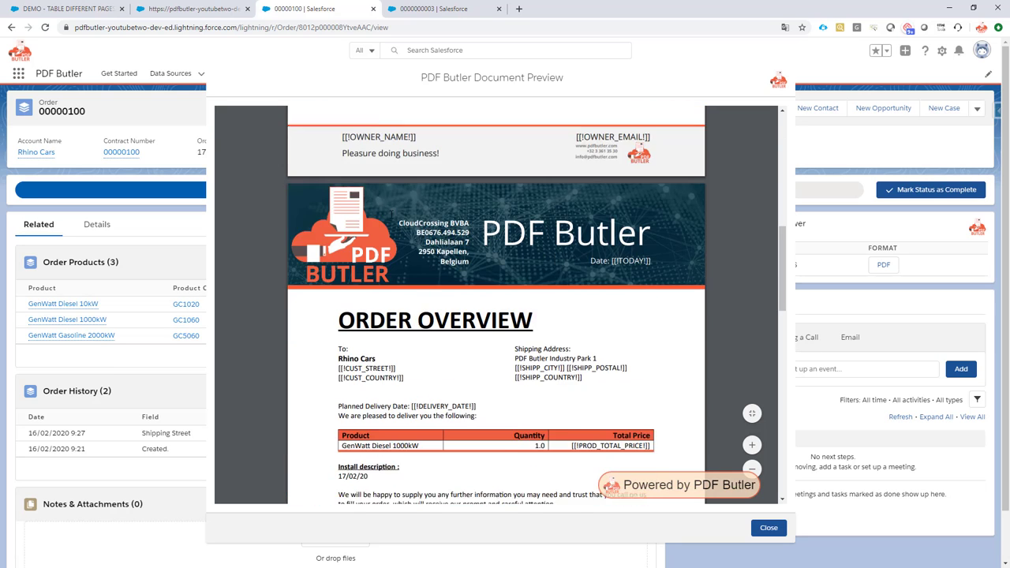
scroll(392, 214, down, 3)
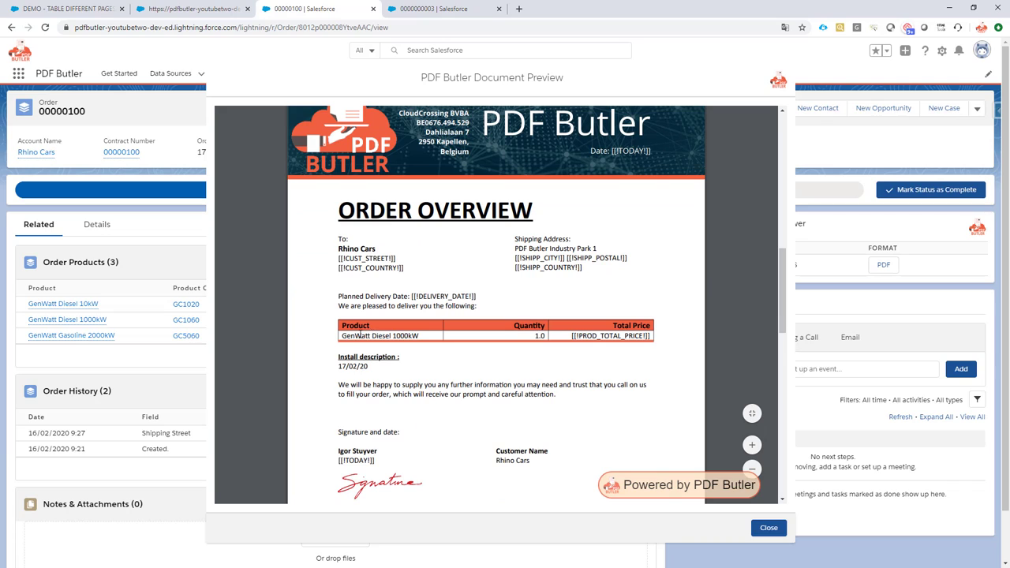
drag(358, 335, 455, 323)
drag(516, 248, 597, 249)
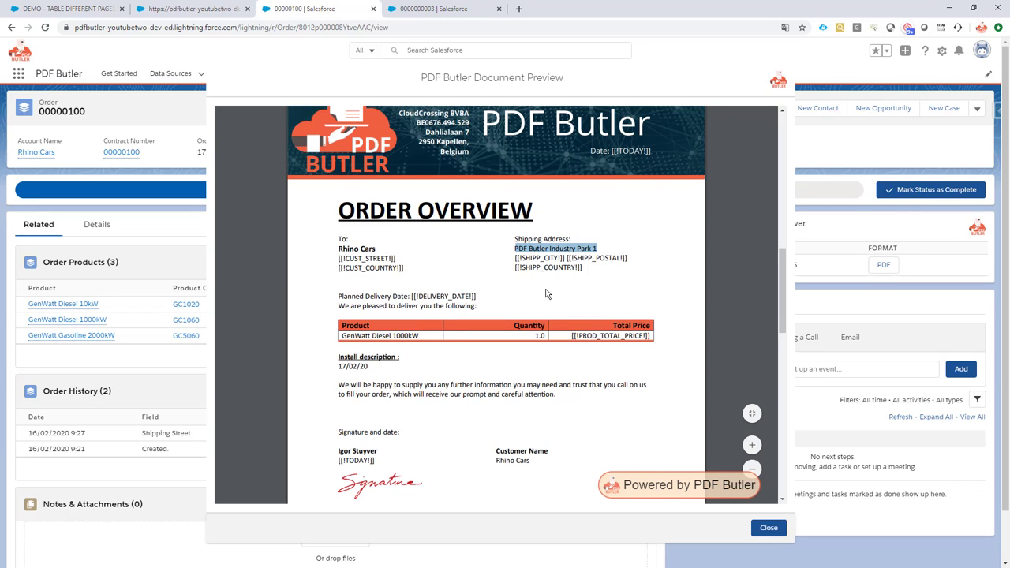
scroll(536, 244, down, 3)
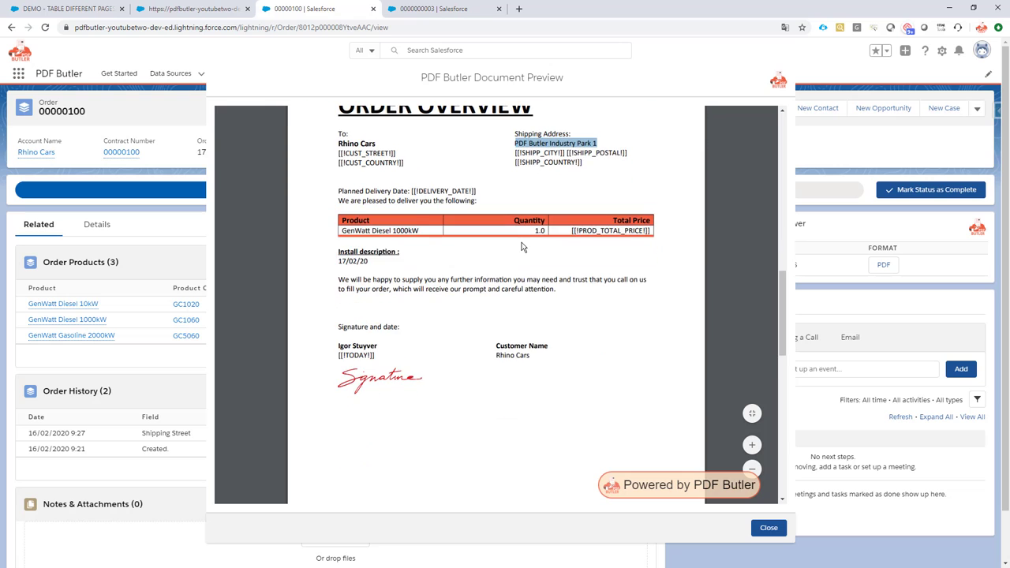
scroll(521, 247, down, 15)
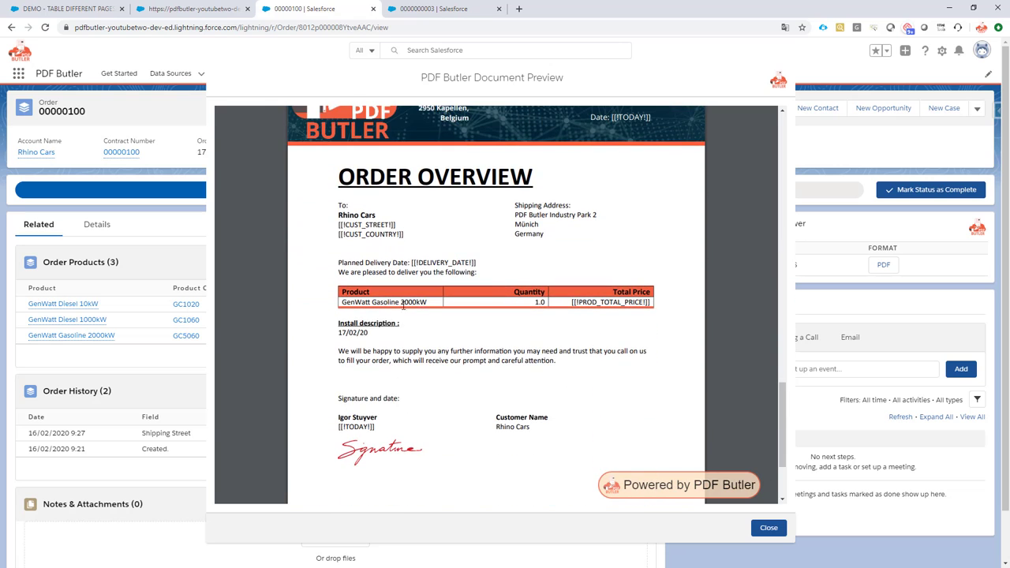
Confirm page three shows GenWatt Gasoline 2000kW shipping to Münich, Germany, then return to the configuration tab
double_click(412, 301)
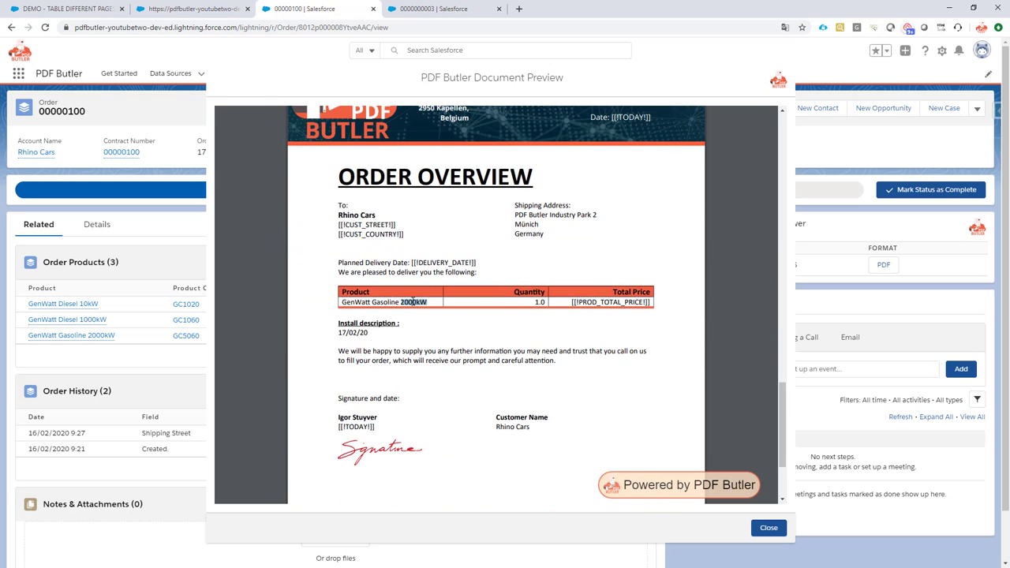
double_click(362, 301)
drag(515, 215, 553, 232)
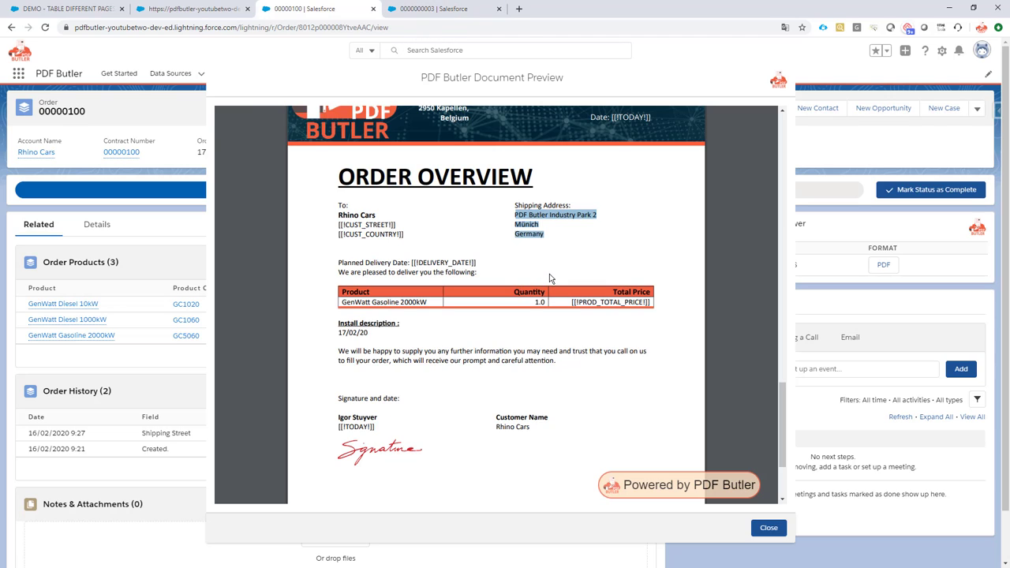
scroll(527, 261, down, 3)
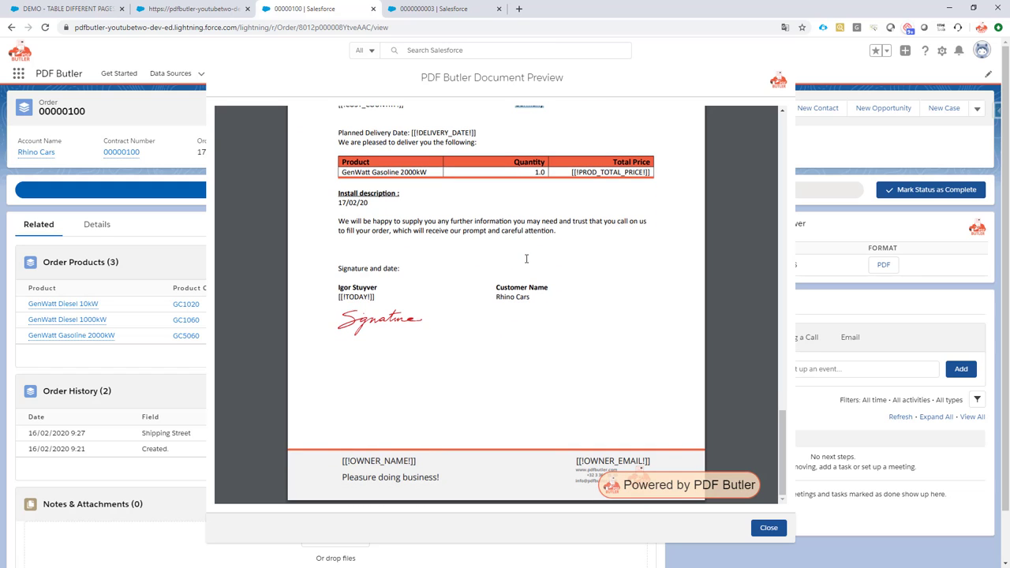
scroll(526, 259, up, 5)
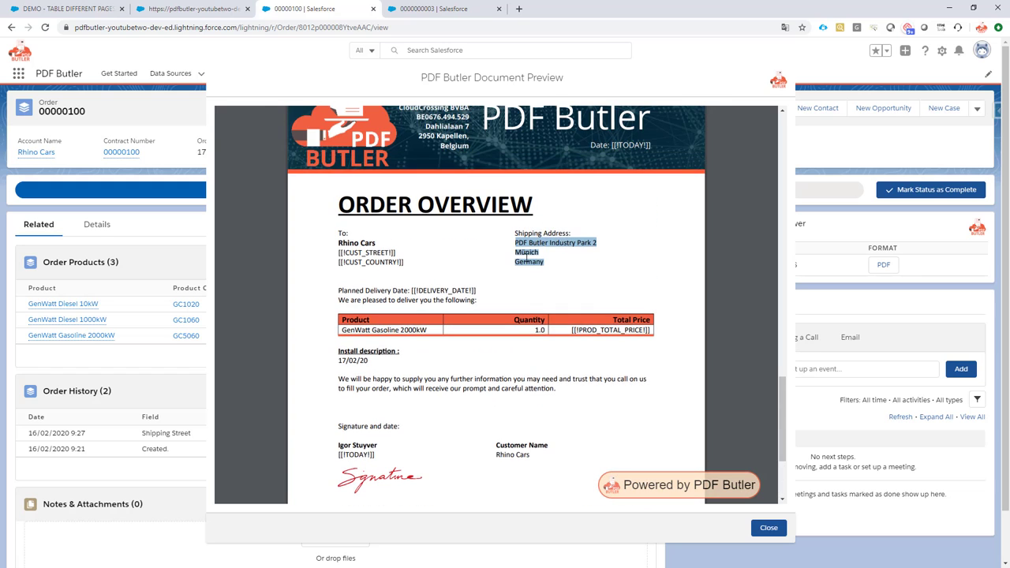
scroll(525, 255, up, 10)
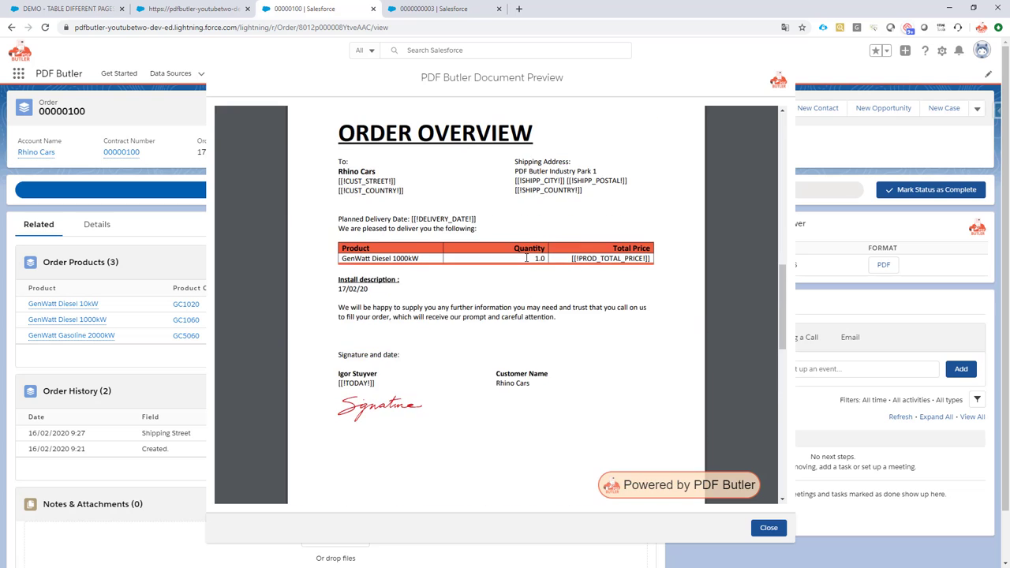
scroll(524, 257, up, 5)
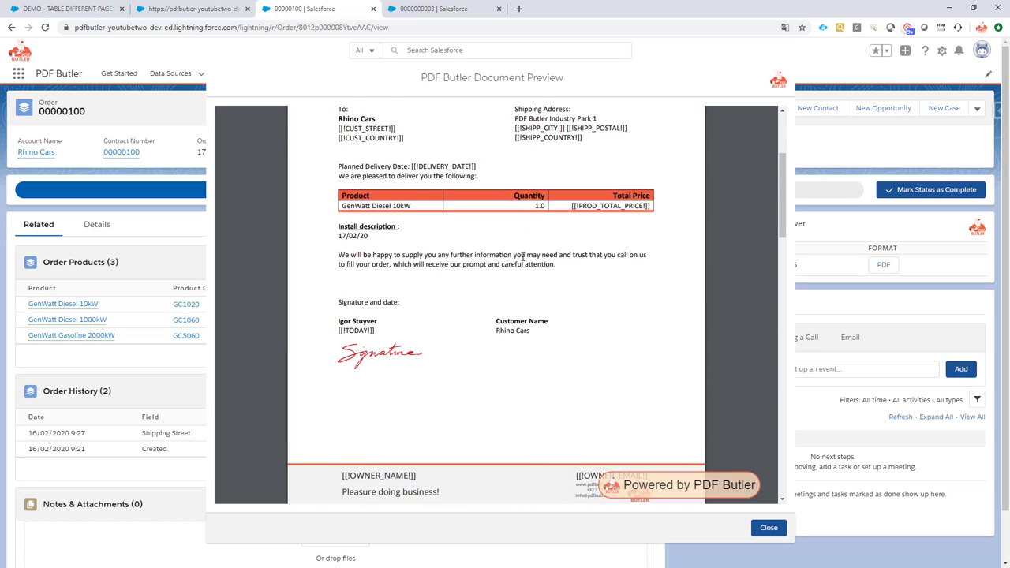
scroll(378, 269, down, 3)
scroll(419, 279, down, 10)
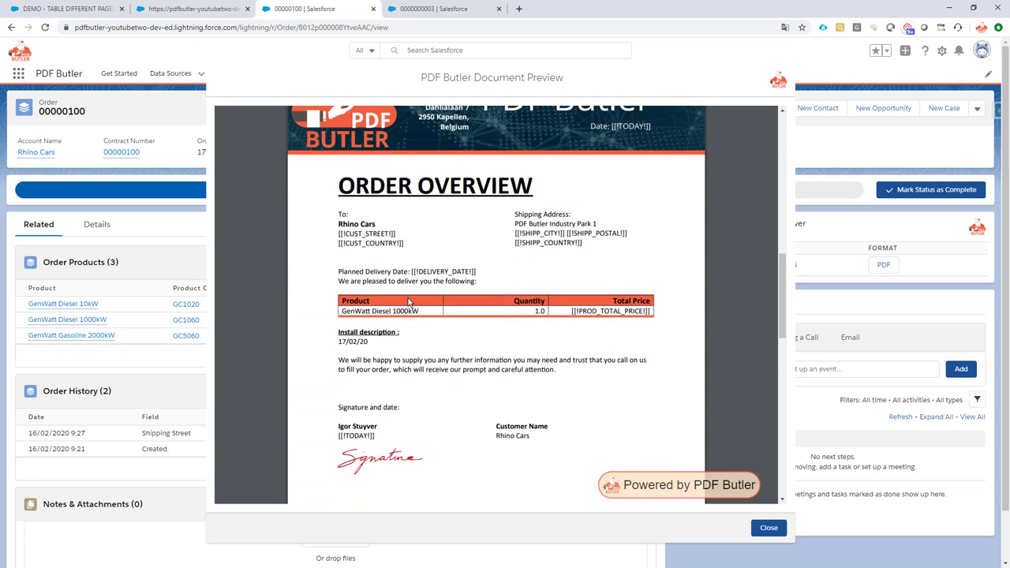
scroll(381, 250, down, 5)
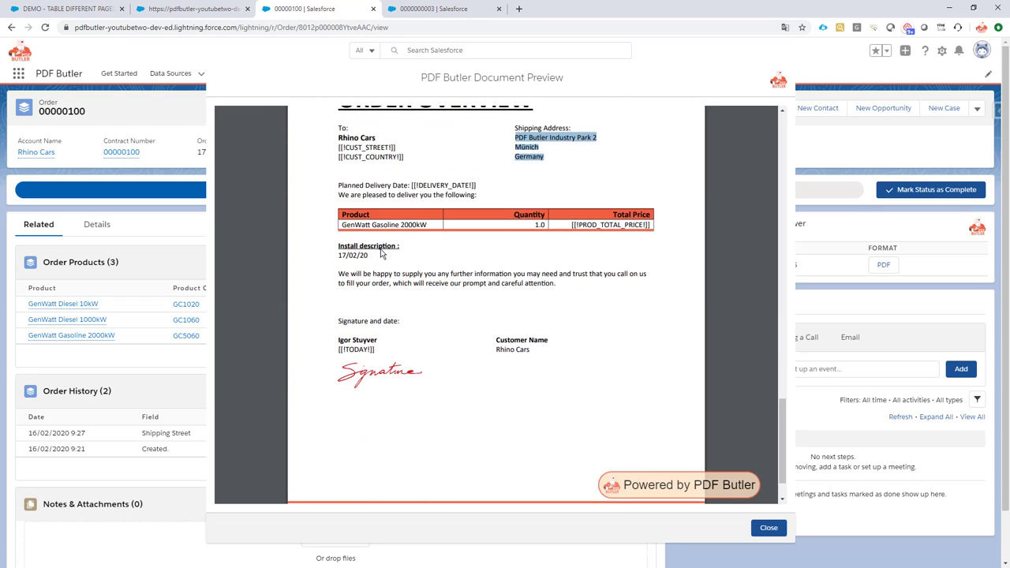
scroll(380, 252, up, 2)
scroll(380, 253, down, 3)
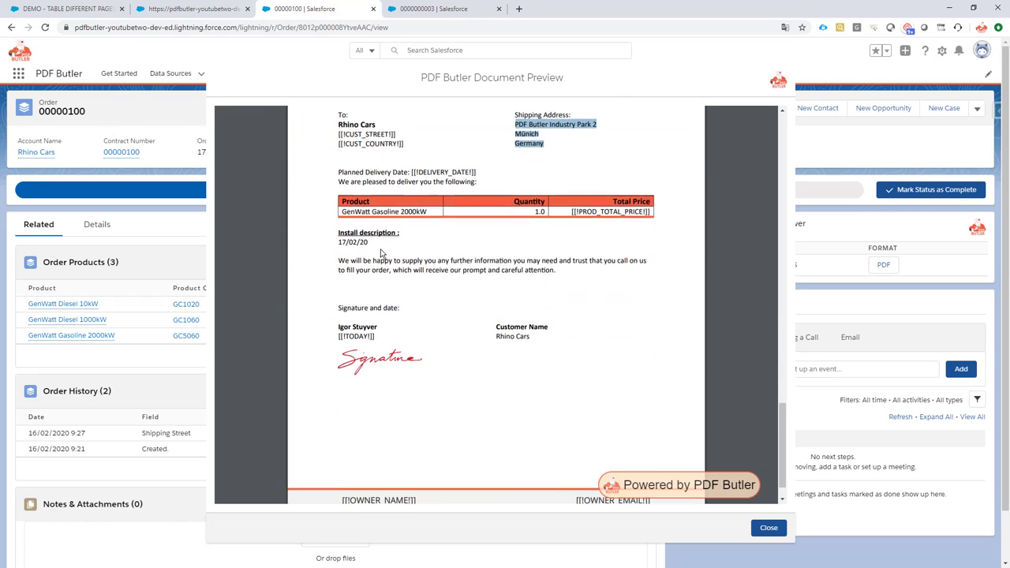
scroll(380, 254, down, 4)
scroll(380, 253, up, 2)
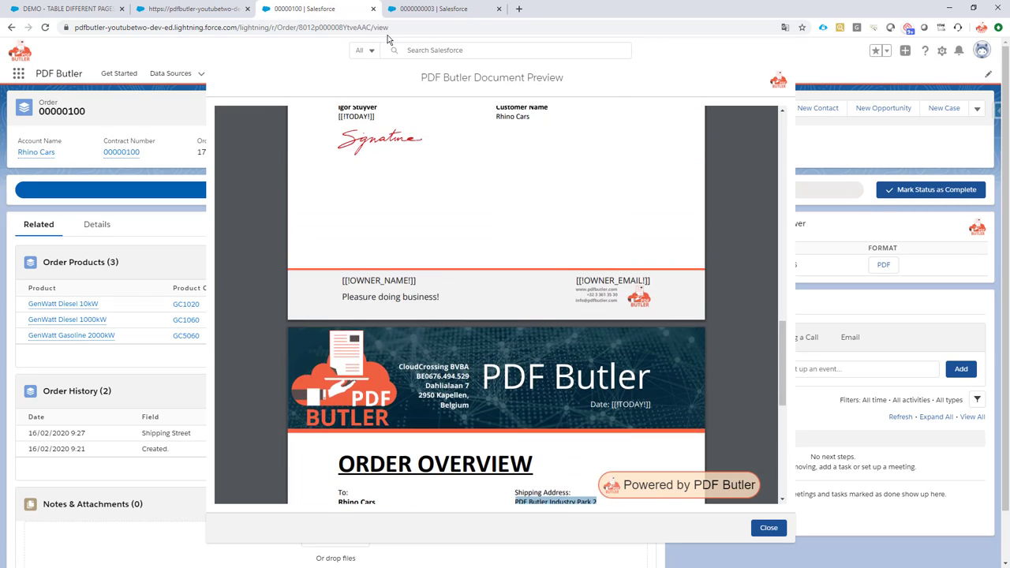
click(183, 12)
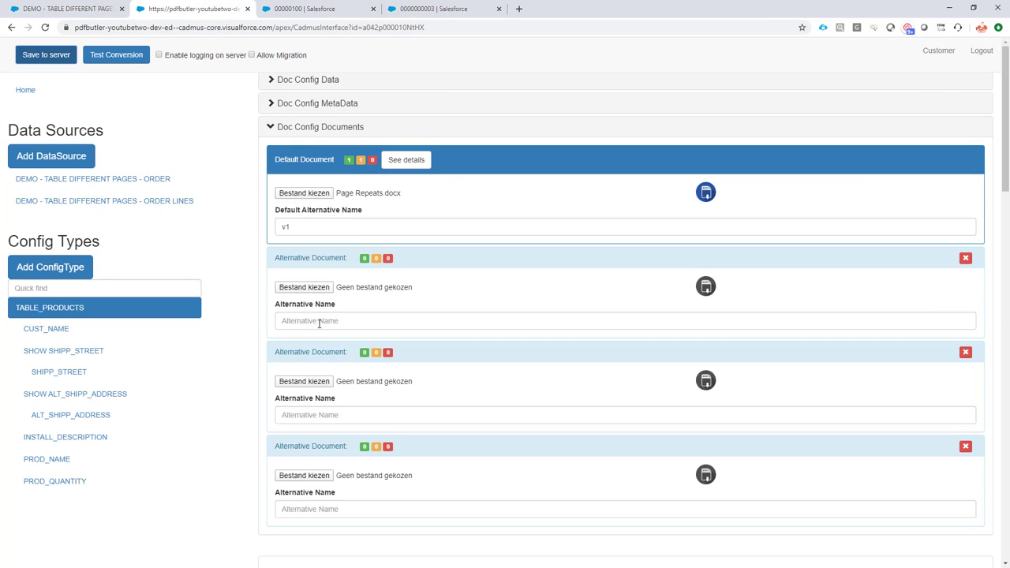
Create a new TABLE_PRODUCTS config type named DELIVERY_DATE, copied from the Word template
key(alt+Tab)
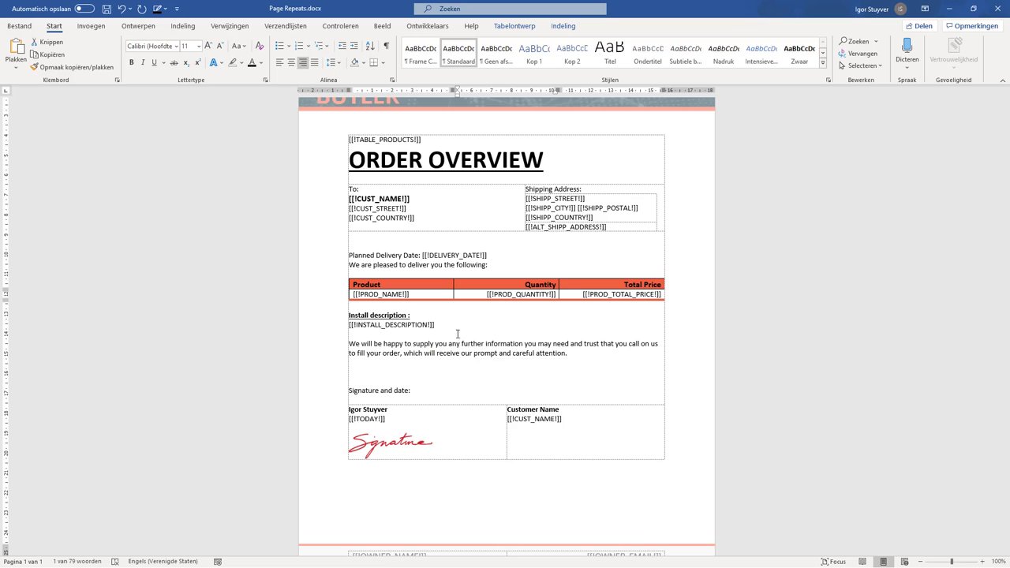
drag(430, 255, 480, 255)
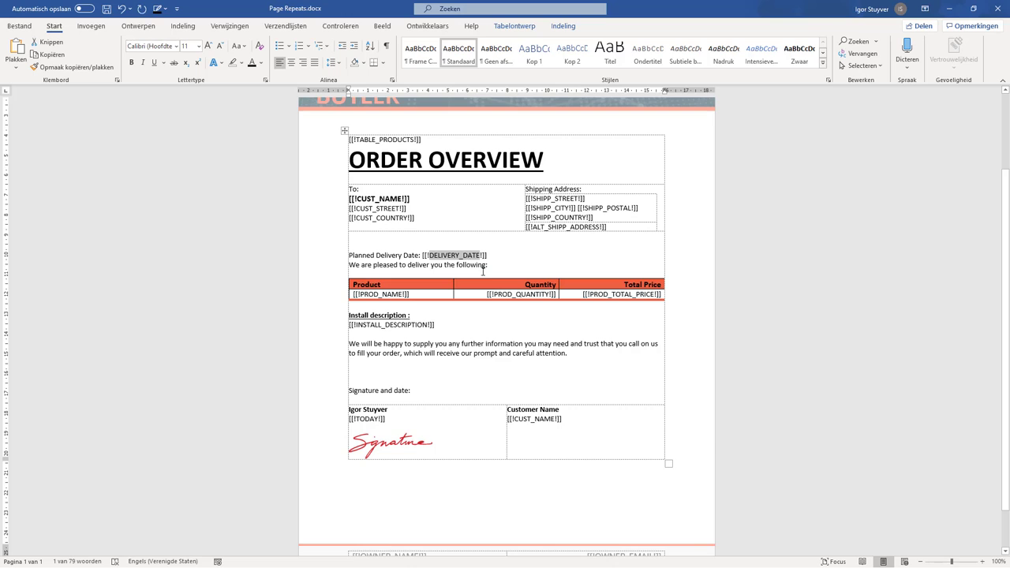
key(ctrl+c)
key(alt+Tab)
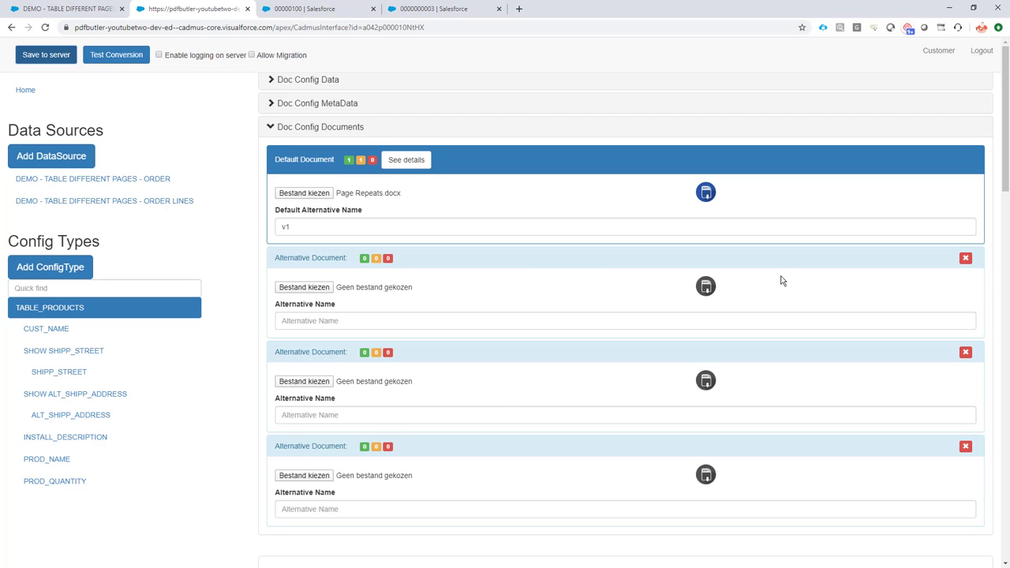
scroll(823, 241, down, 10)
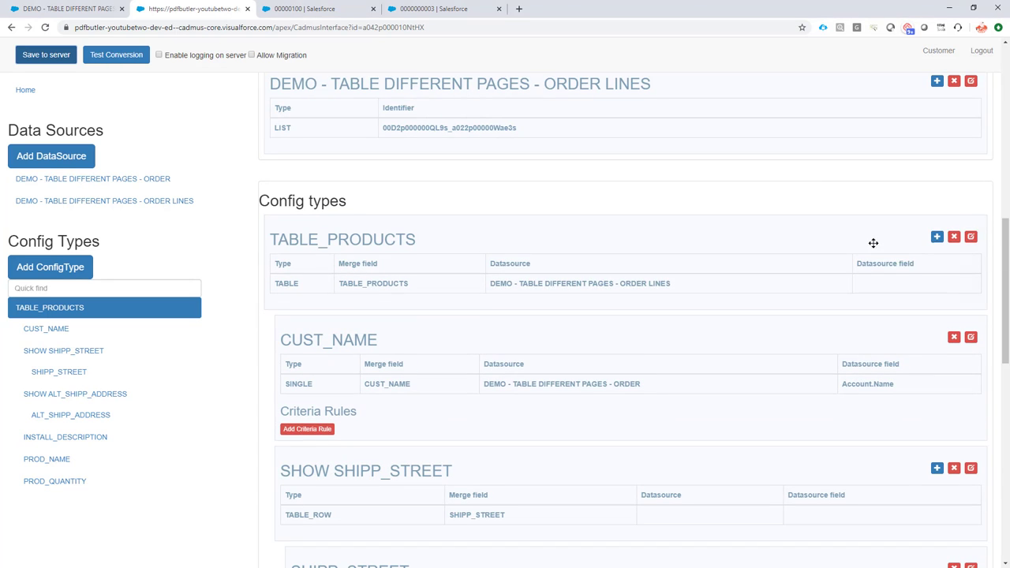
click(936, 236)
click(313, 116)
key(ctrl+v)
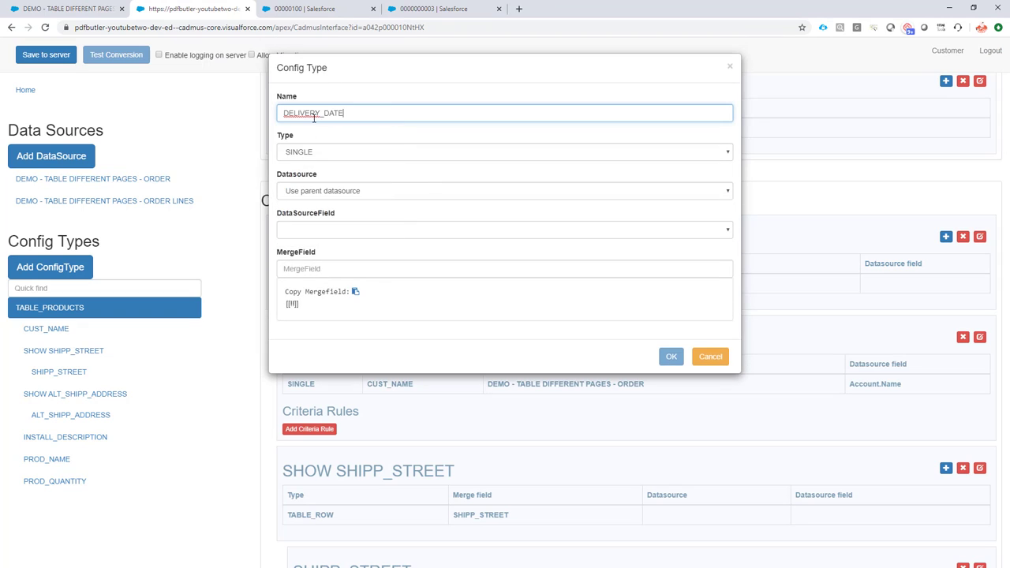
Map DELIVERY_DATE to the ORDER data source's EffectiveDate field with SHORT date format
click(316, 230)
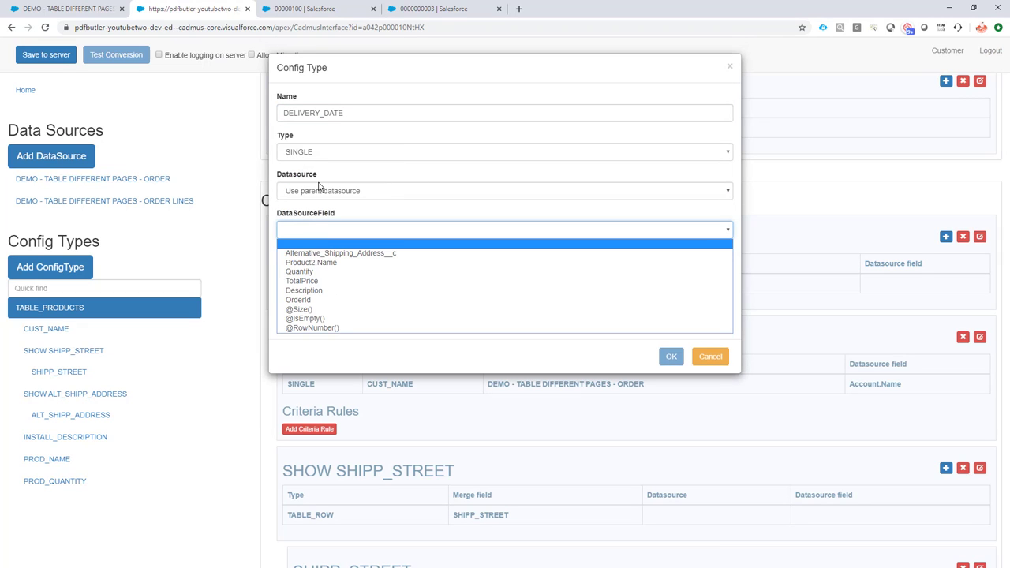
click(318, 189)
click(331, 191)
click(377, 232)
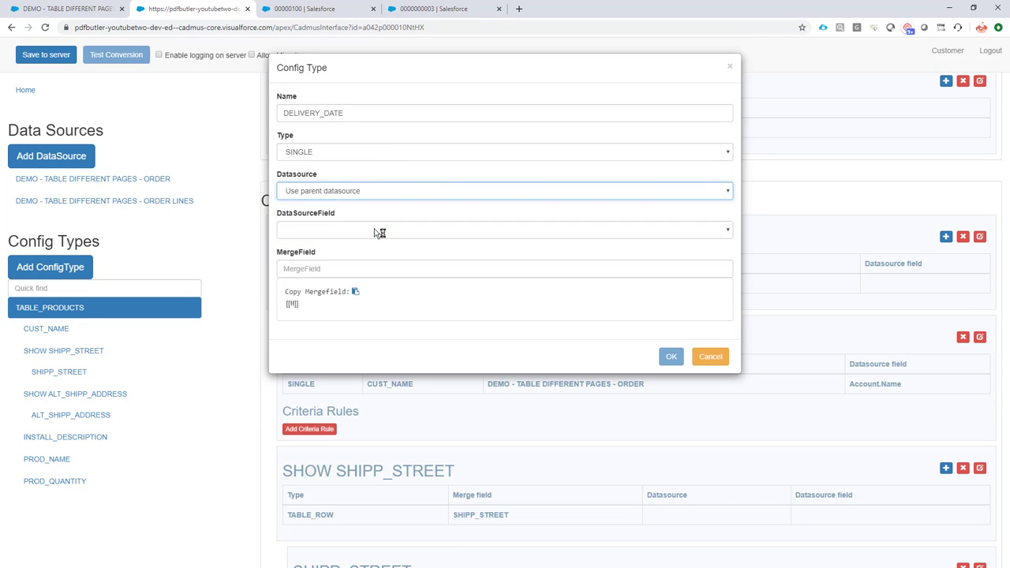
click(379, 229)
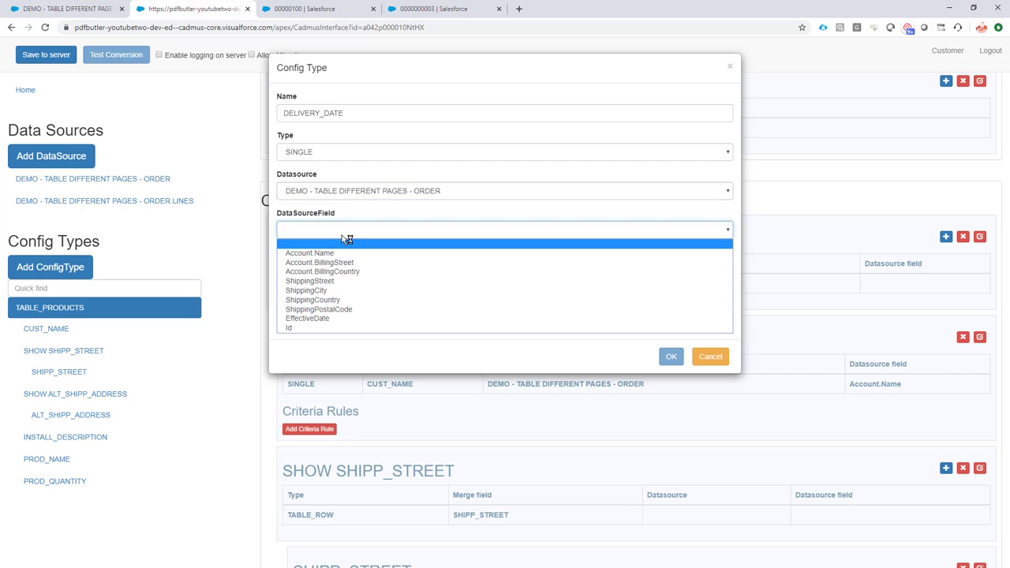
click(342, 318)
click(316, 261)
click(318, 285)
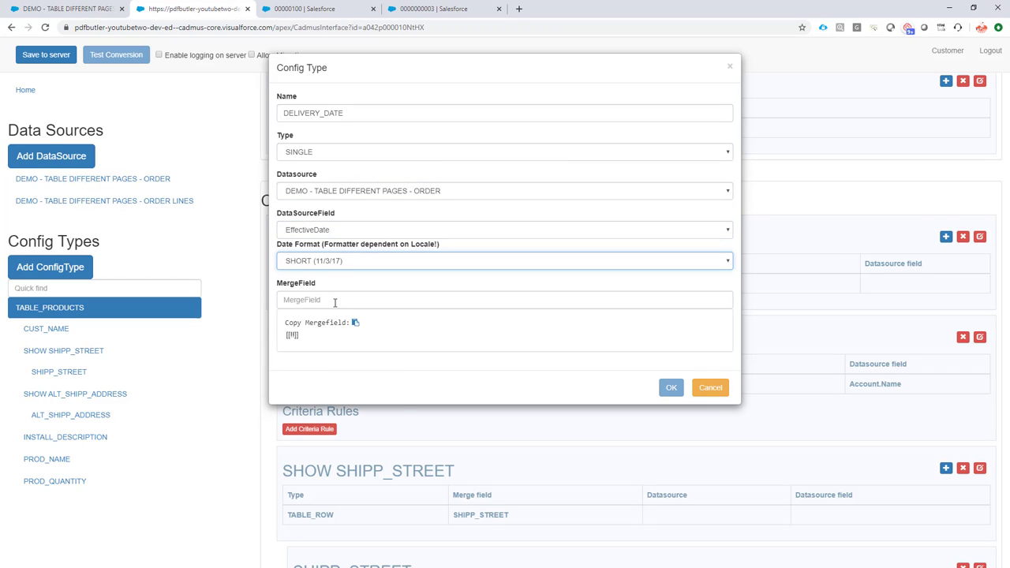
click(333, 300)
click(331, 319)
click(670, 387)
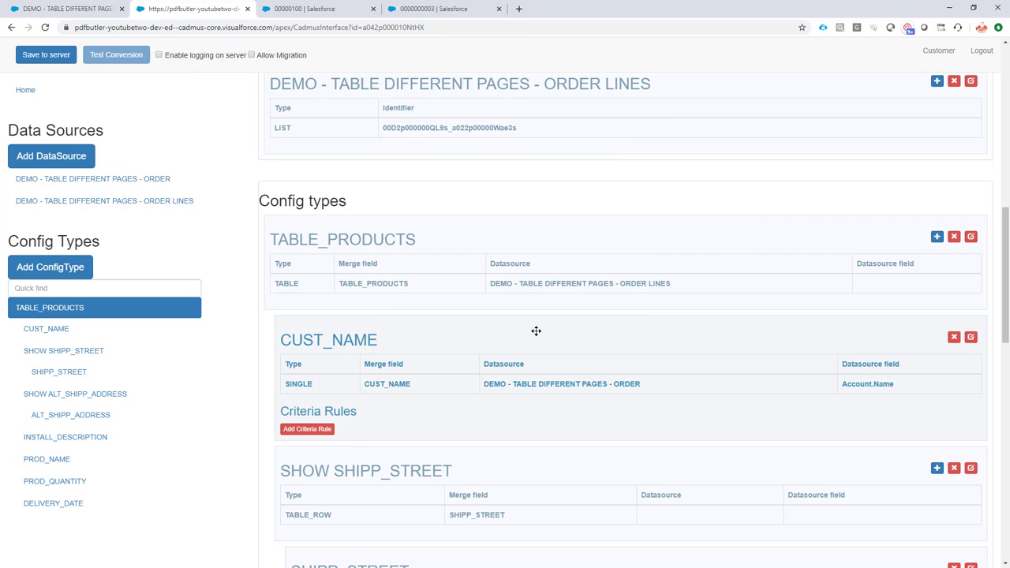
Copy PROD_TOTAL_PRICE from the Word template's Total Price cell
key(alt+Tab)
drag(590, 293, 653, 294)
key(alt+Tab)
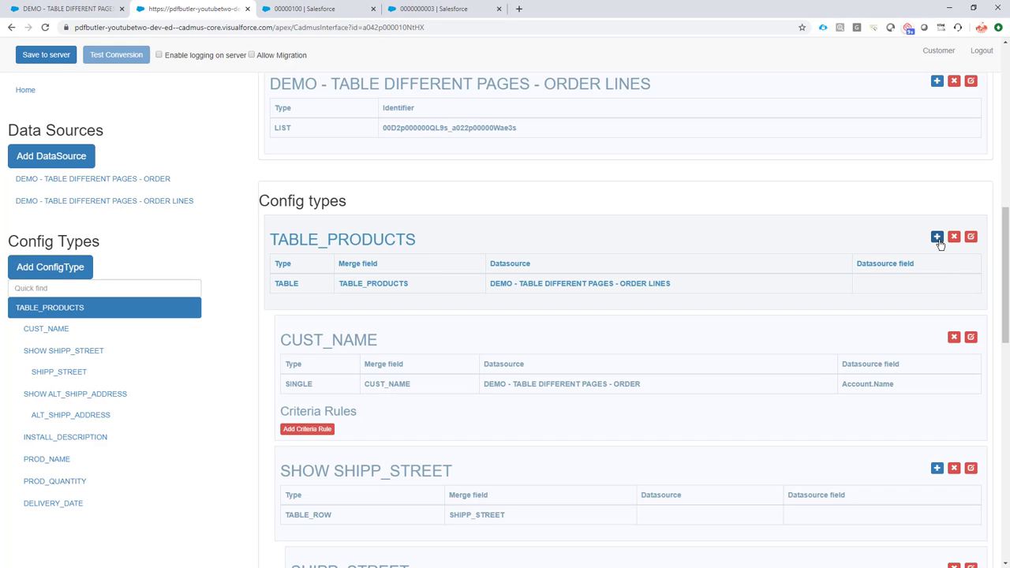
Add PROD_TOTAL_PRICE under TABLE_PRODUCTS mapped to TotalPrice with Currency format, and save to server
click(942, 239)
click(411, 112)
key(ctrl+v)
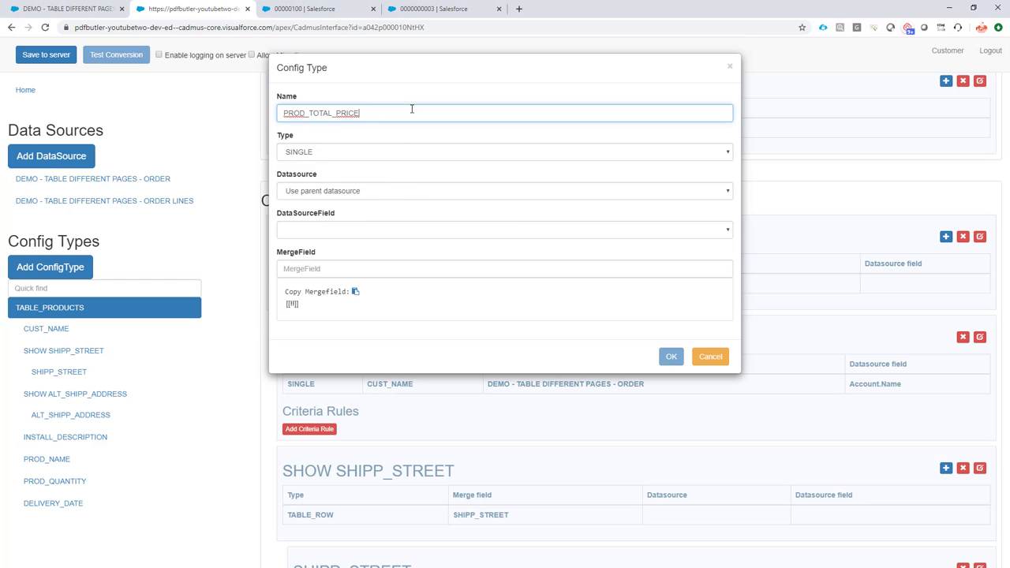
click(326, 230)
click(341, 275)
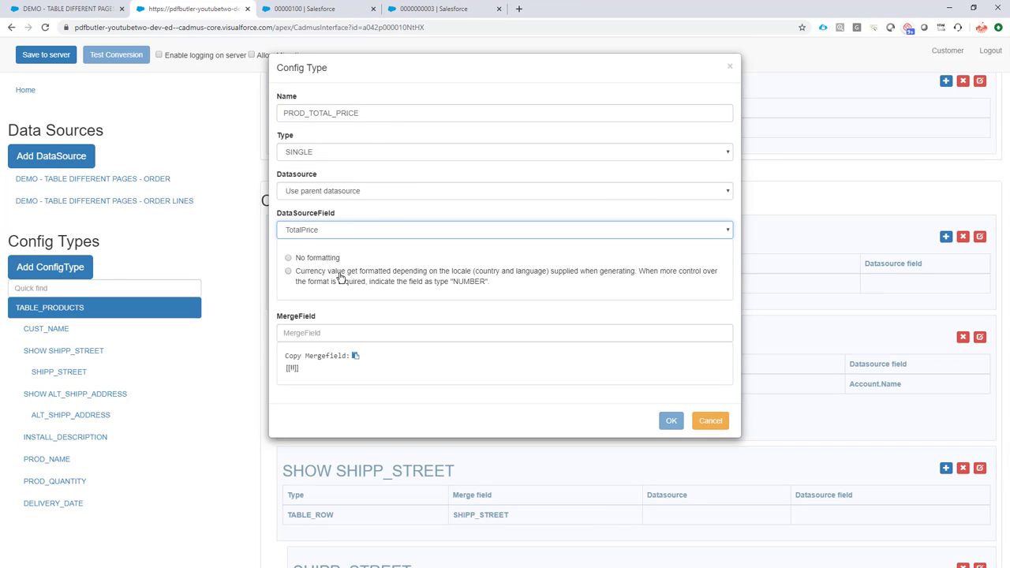
click(323, 276)
click(339, 335)
key(ctrl+v)
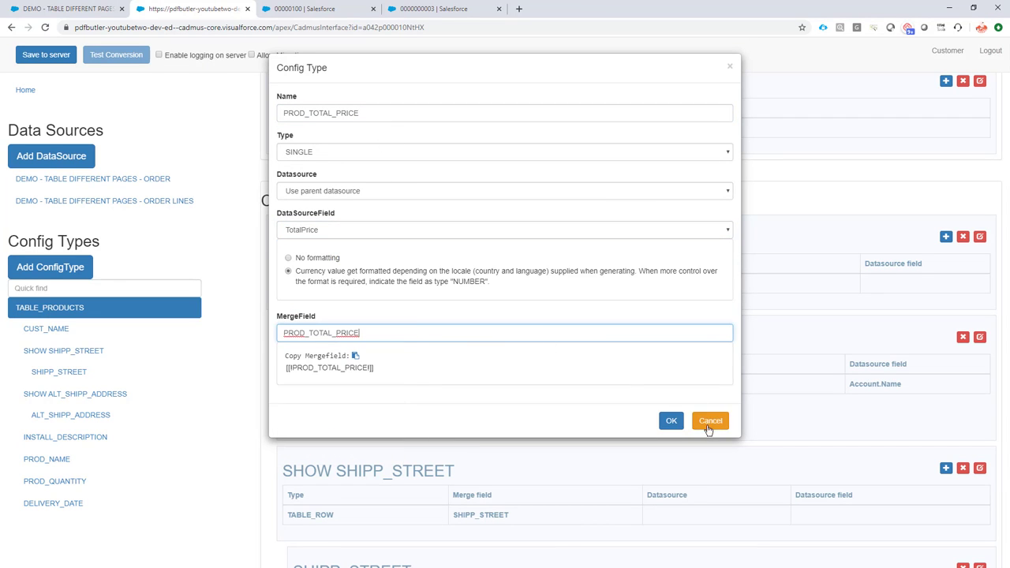
click(670, 421)
click(45, 55)
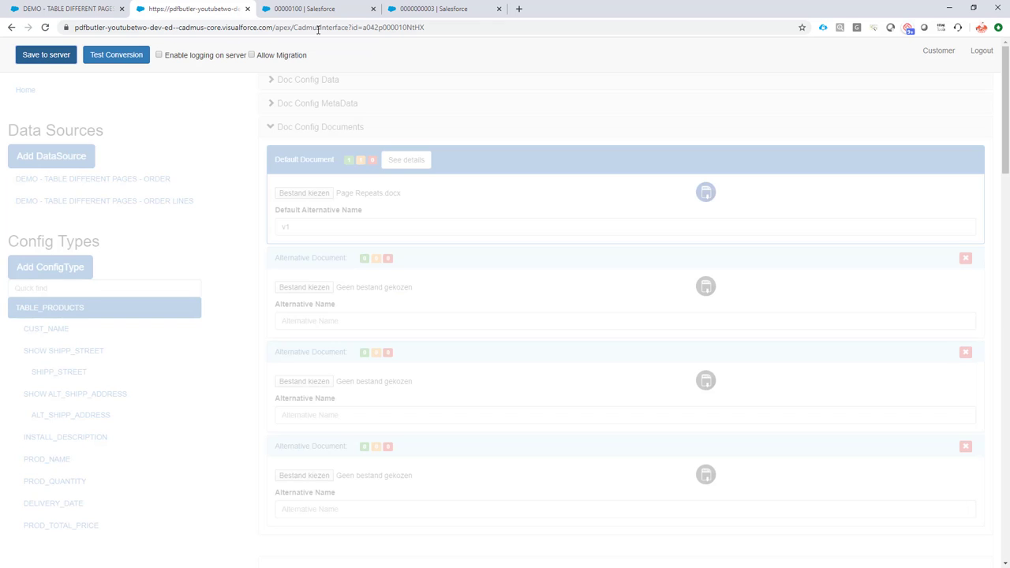
Close the outdated preview on order 00000100 and regenerate its PDF preview
click(315, 9)
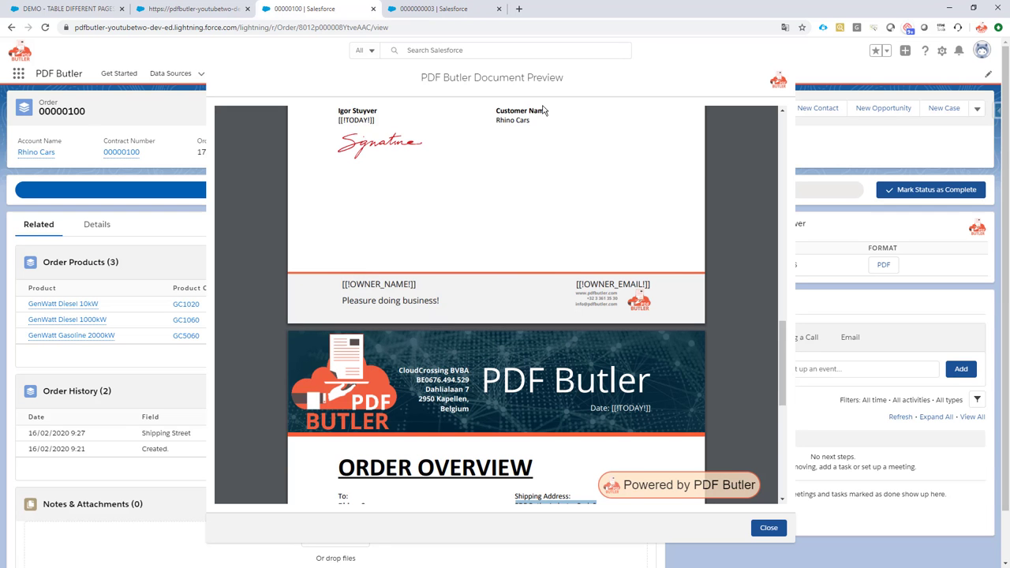
click(769, 527)
click(883, 266)
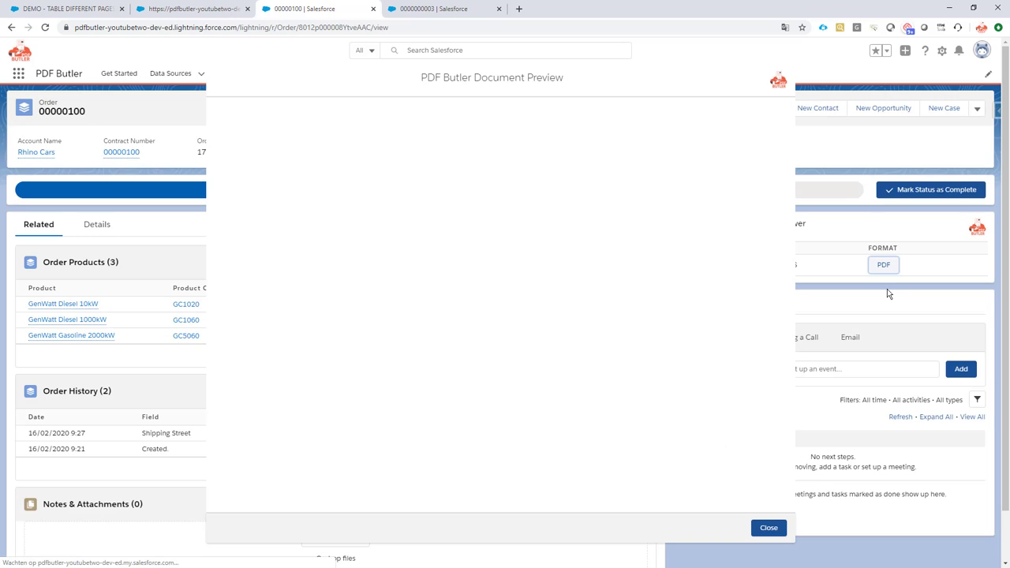
Check the 5.000,00 € total price and the 17/02/20 planned delivery and install dates
scroll(625, 333, down, 2)
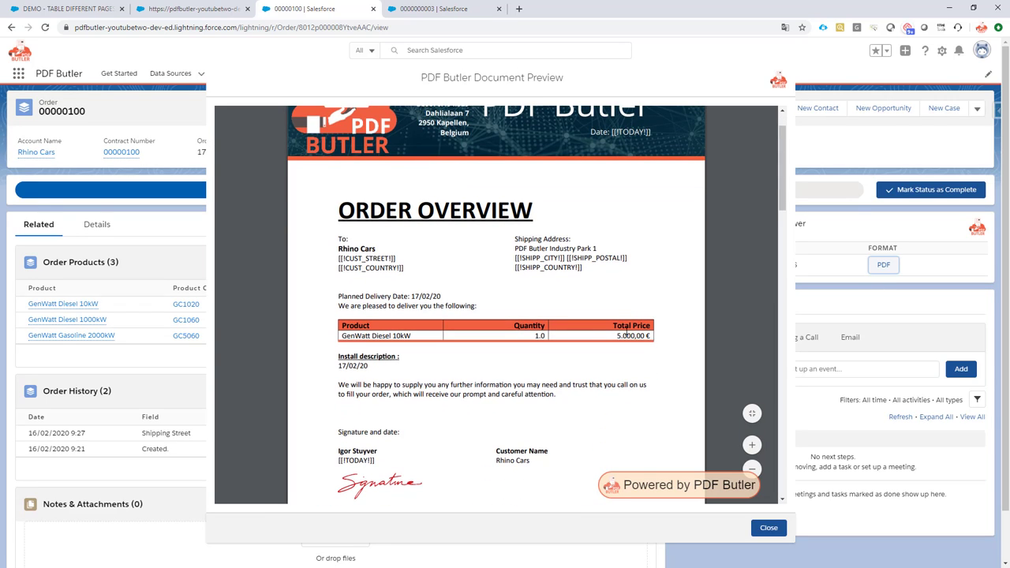
drag(651, 335, 594, 341)
drag(422, 295, 452, 296)
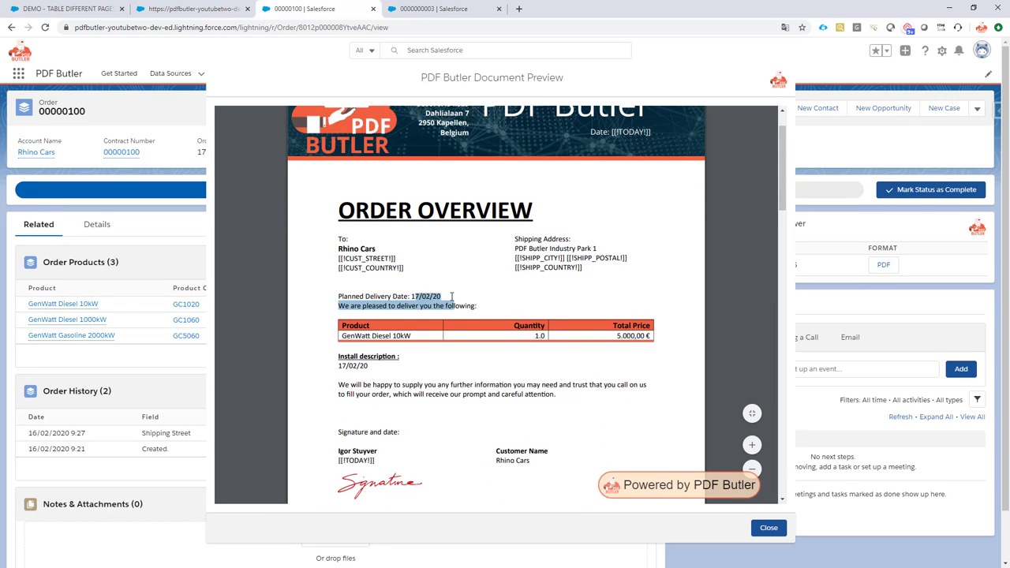
drag(371, 370, 345, 369)
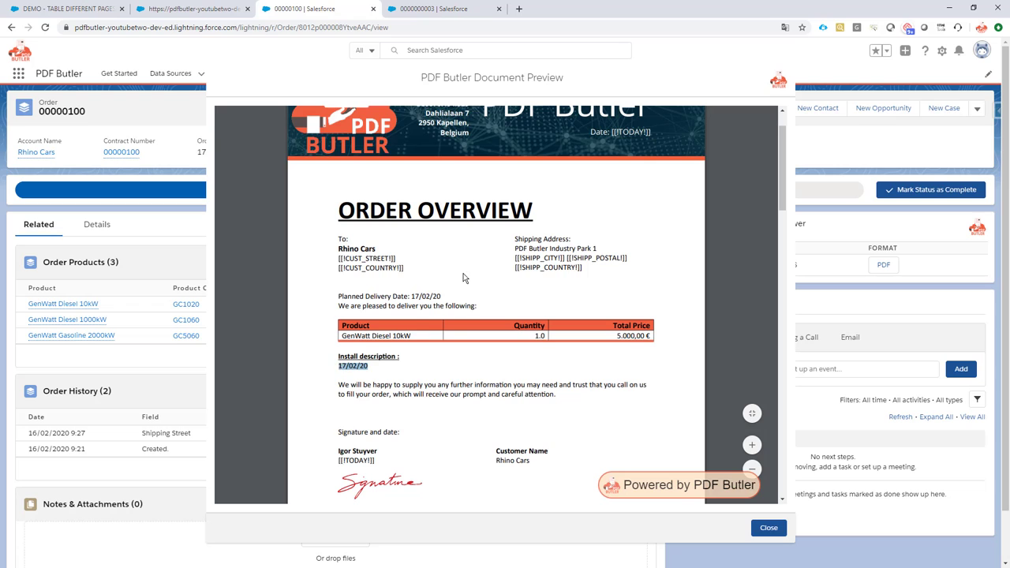
scroll(463, 276, down, 2)
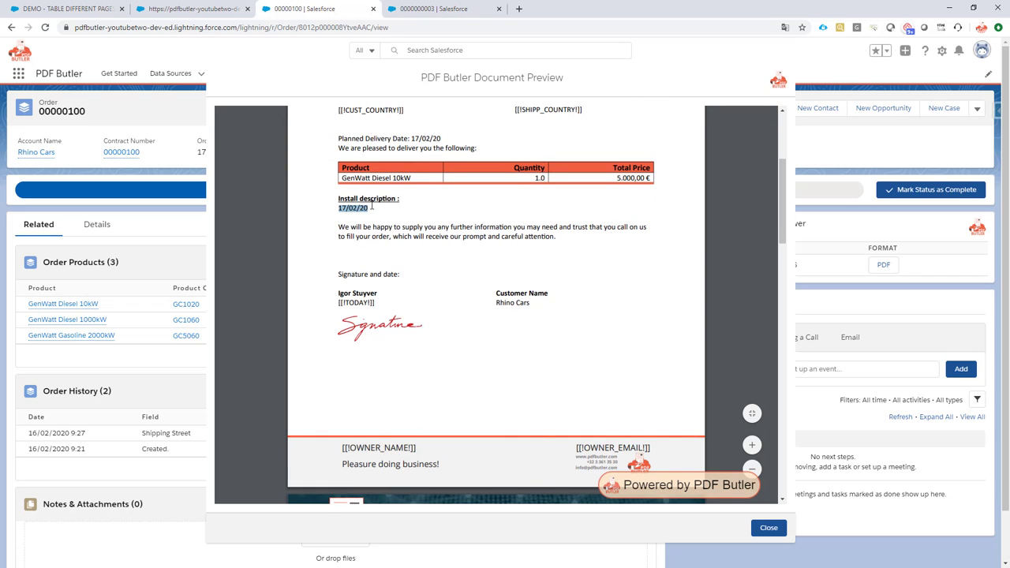
drag(336, 208, 370, 209)
scroll(400, 230, down, 1)
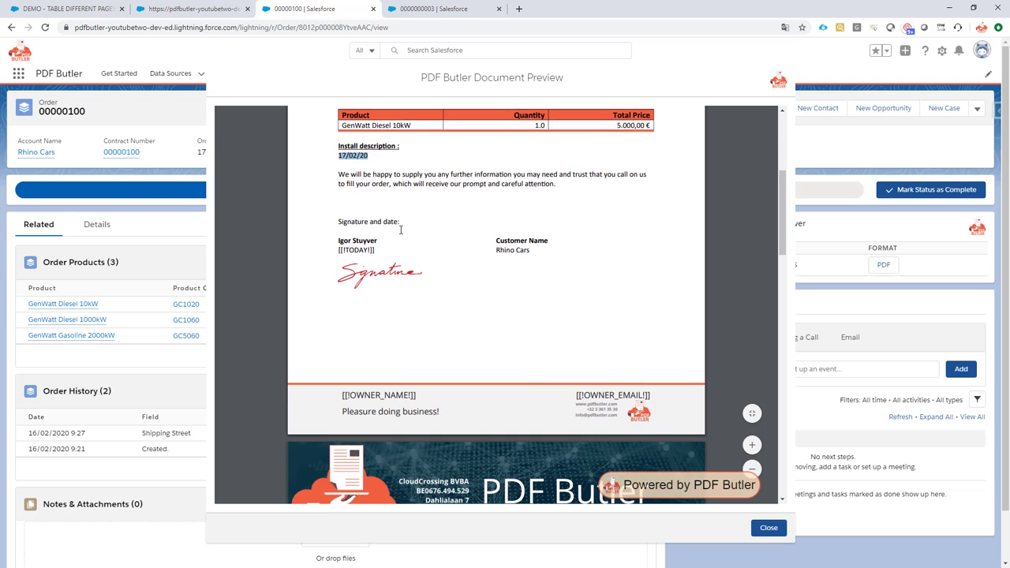
Delete the standalone INSTALL_DESCRIPTION config type in PDF Butler
click(197, 10)
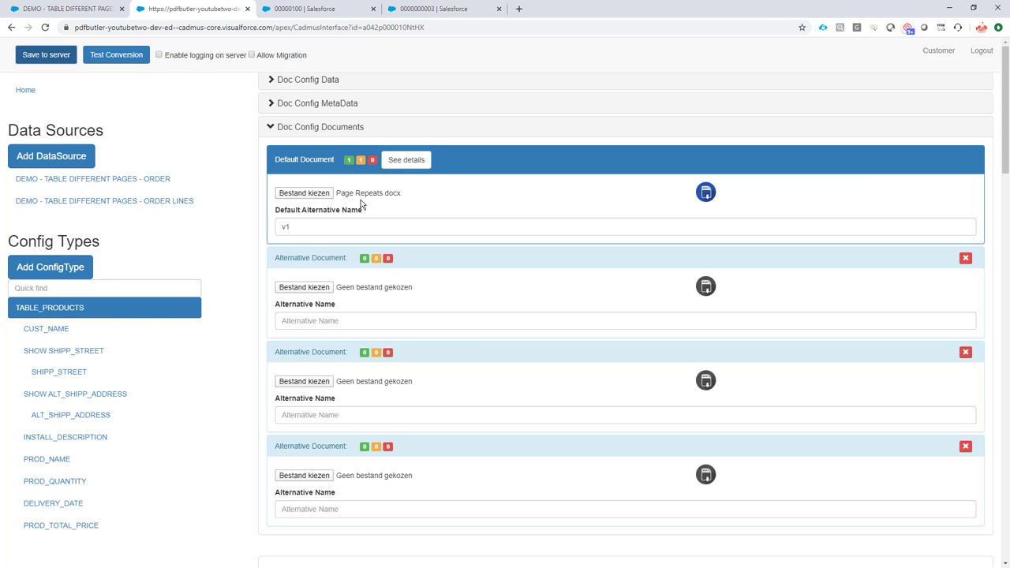
scroll(126, 355, down, 1)
click(95, 437)
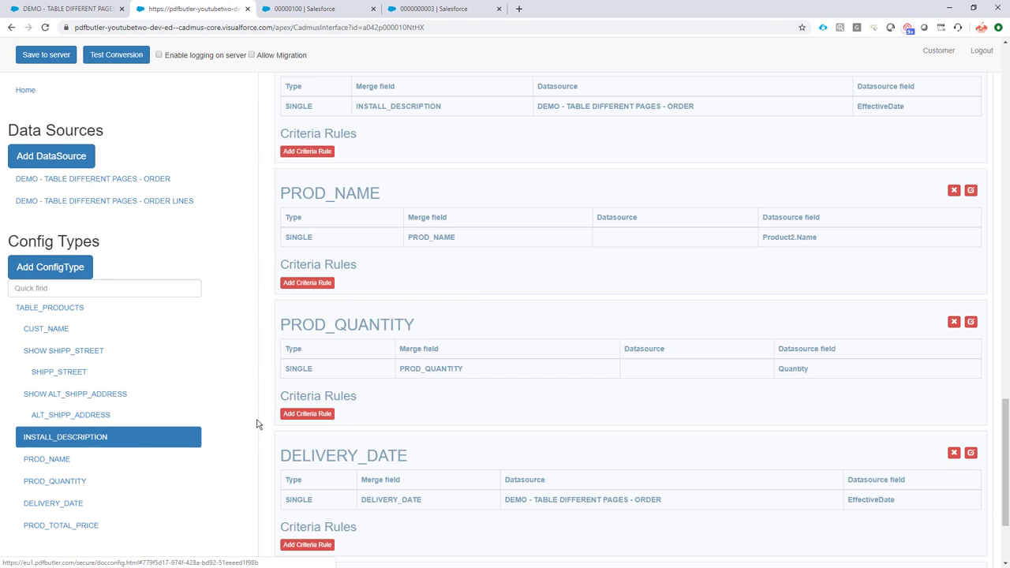
scroll(338, 371, up, 3)
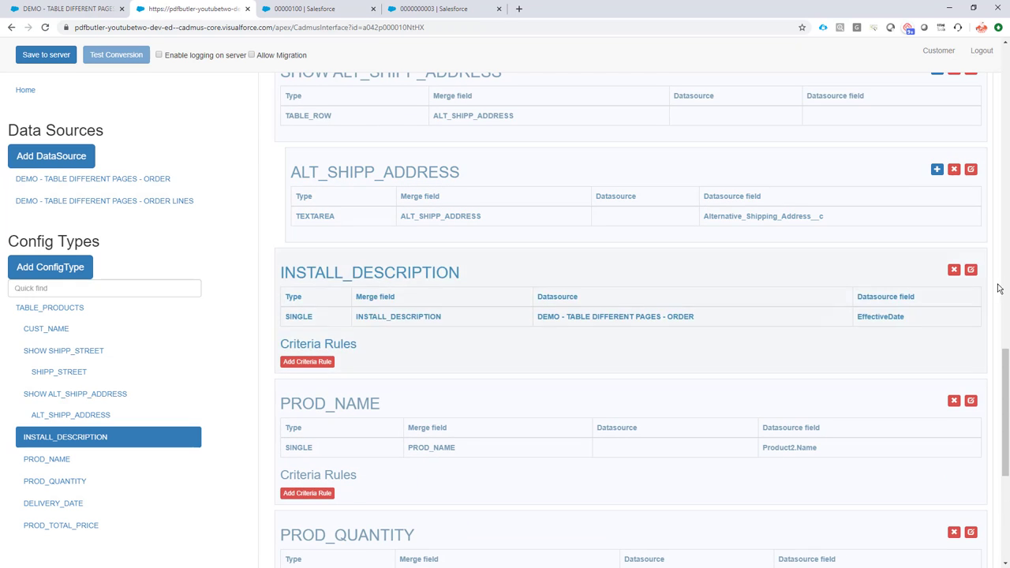
click(954, 270)
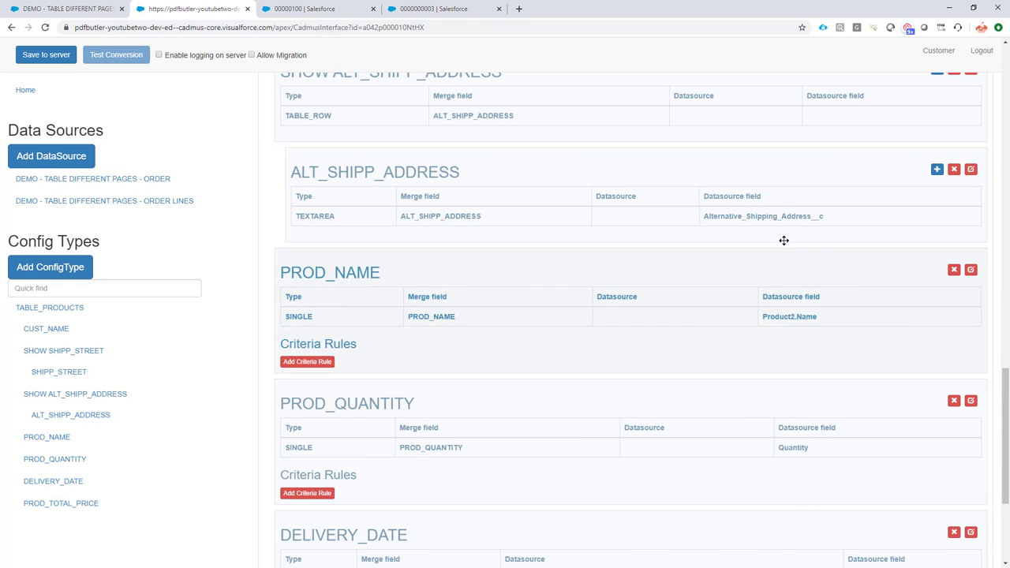
Remove the [[!INSTALL_DESCRIPTION!]] placeholder from the Page Repeats.docx template
key(alt+Tab)
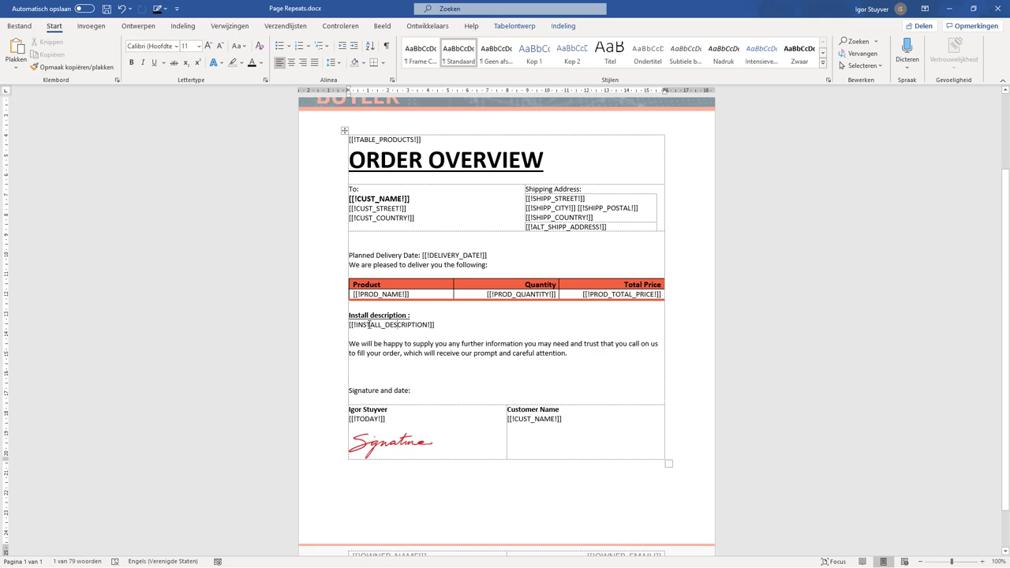
drag(350, 324, 435, 325)
key(Delete)
Add an INSTALL_DESCRIPTION field under TABLE_PRODUCTS mapped to Description, then save to server
key(alt+Tab)
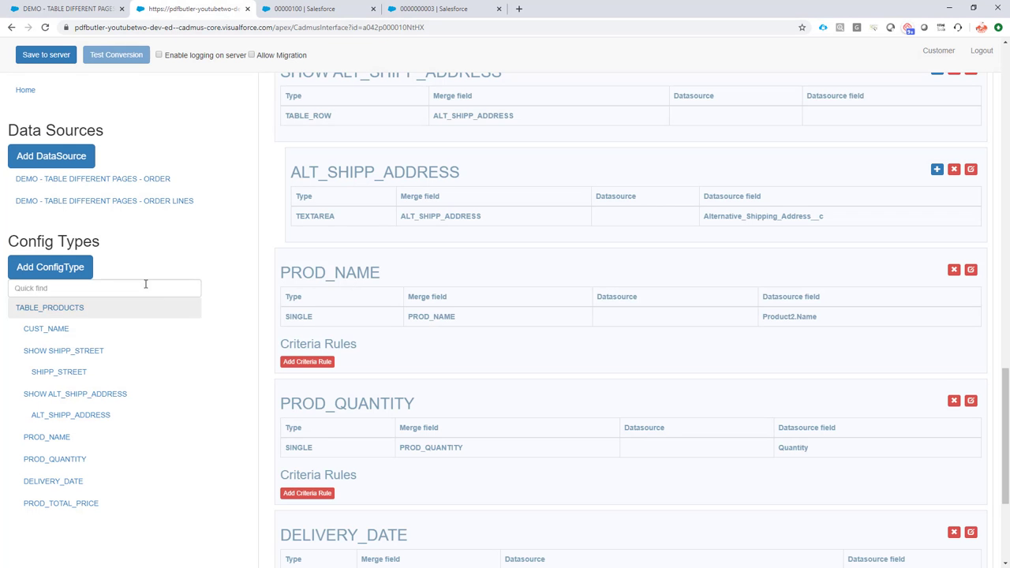
click(65, 308)
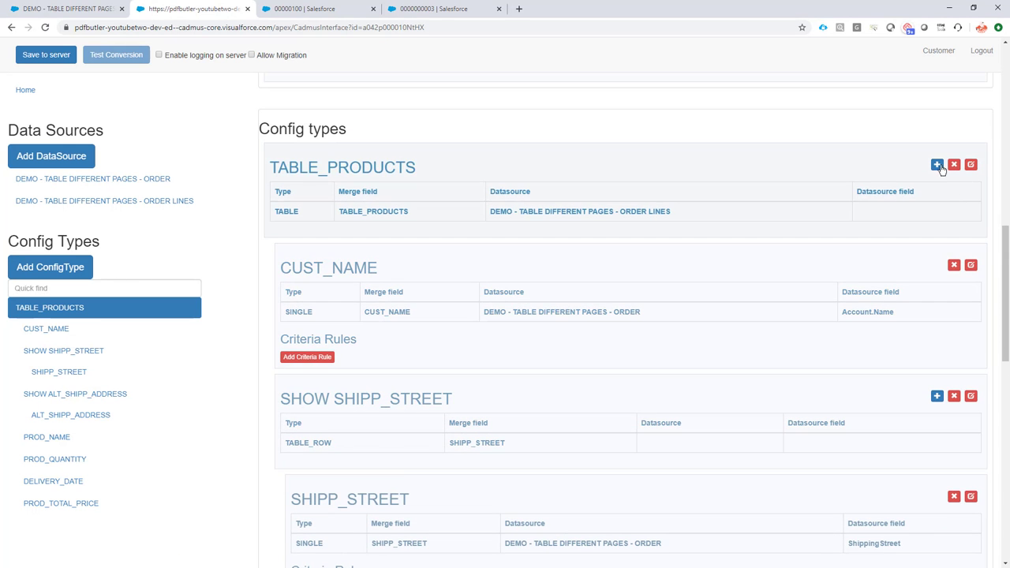
click(938, 168)
click(318, 113)
text(INSTALL_DESCRIPTION)
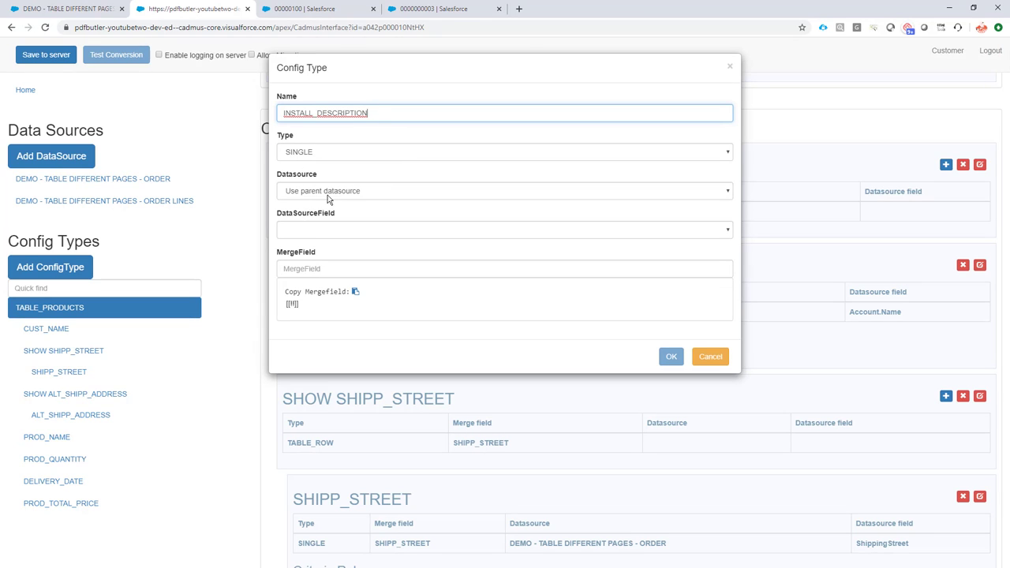
click(308, 230)
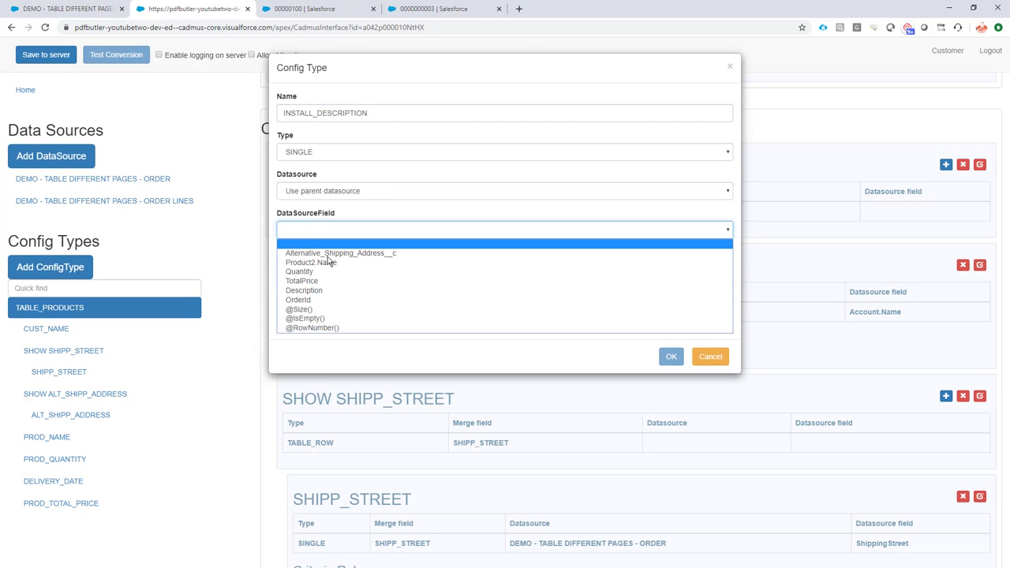
click(330, 290)
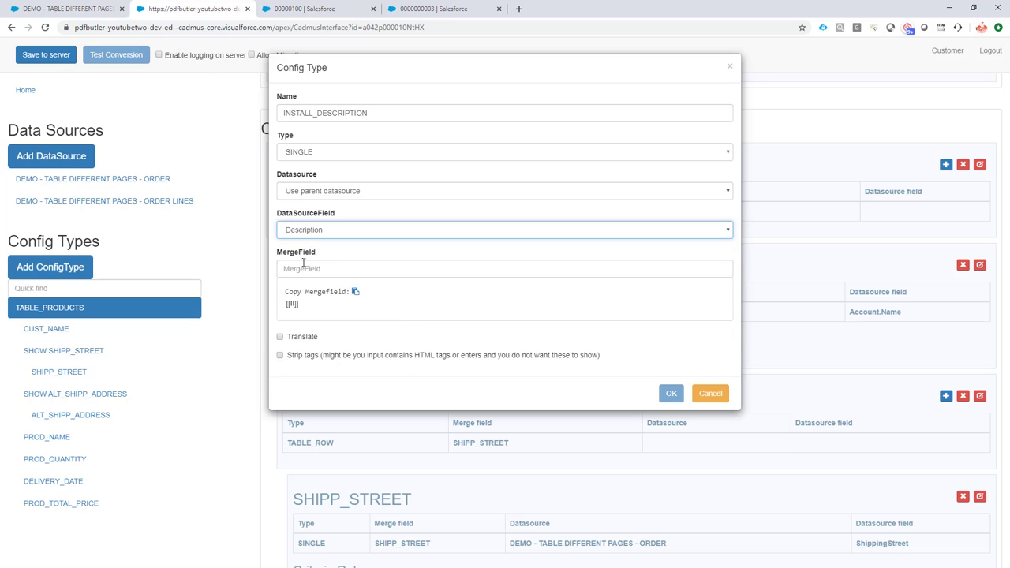
click(333, 269)
text(INSTALL_DESCRIPTION)
click(670, 393)
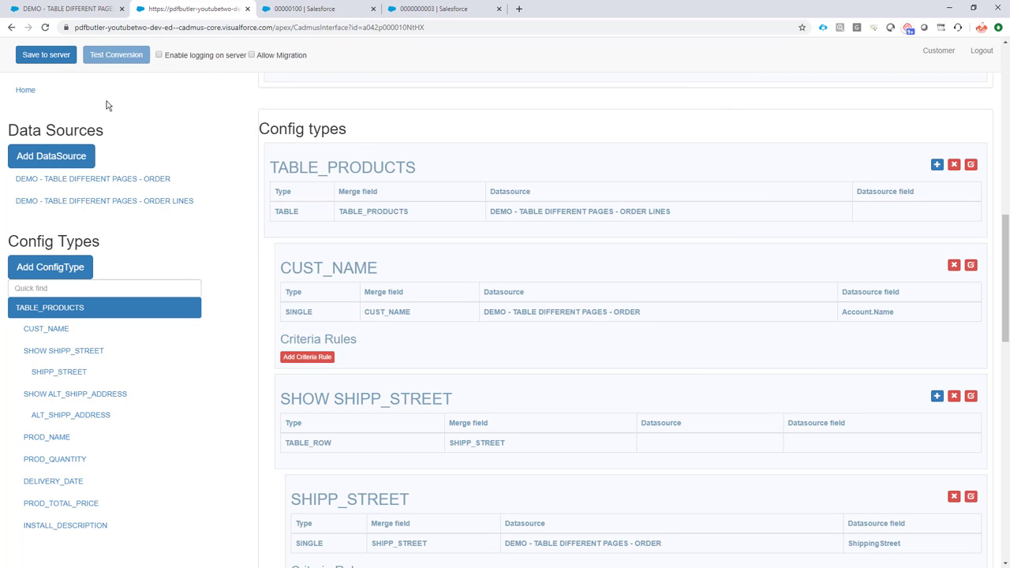
click(61, 64)
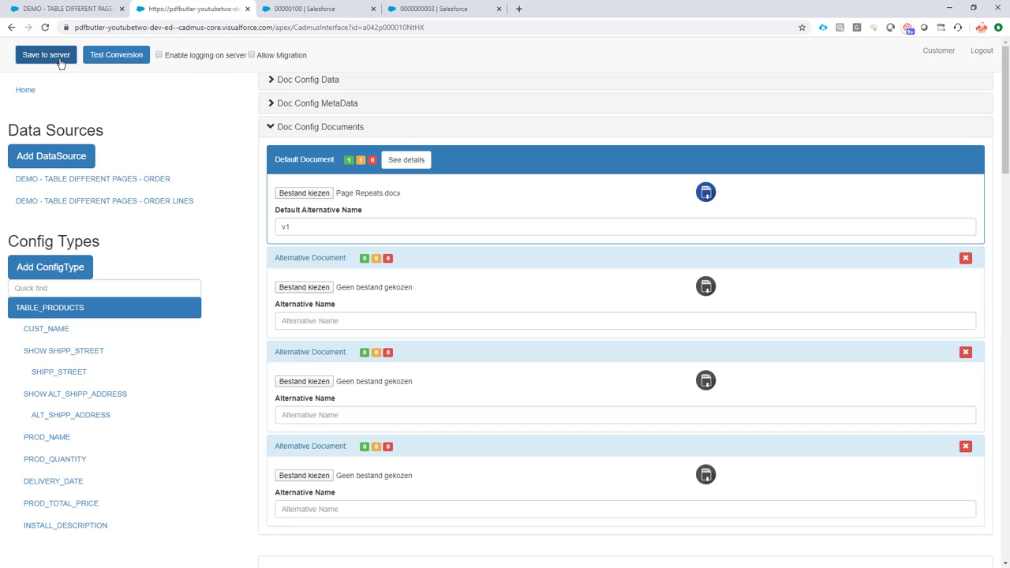
Refresh the order 00000100 preview and check the lobby install description for Diesel 10kW
click(303, 9)
click(767, 527)
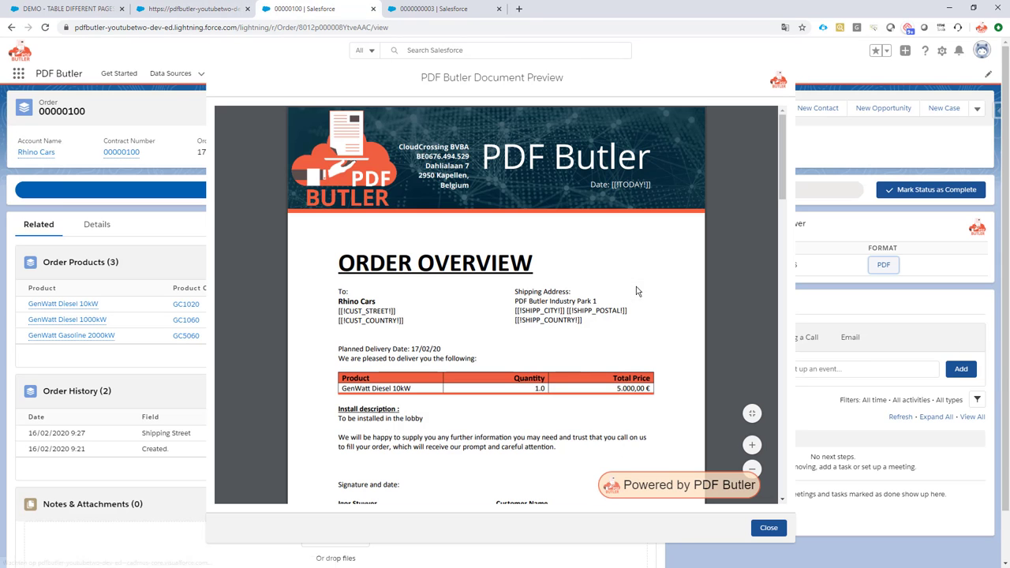
scroll(602, 279, down, 2)
drag(347, 314, 422, 314)
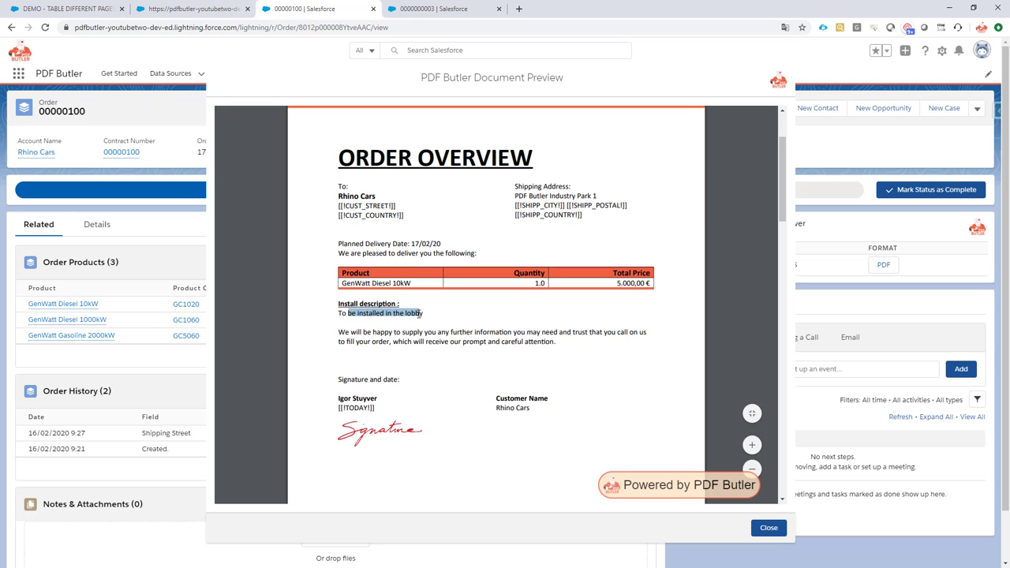
Check the remaining pages: production hall for 1000kW, blank for Gasoline 2000kW
scroll(425, 322, down, 1)
scroll(425, 322, down, 4)
scroll(373, 434, down, 2)
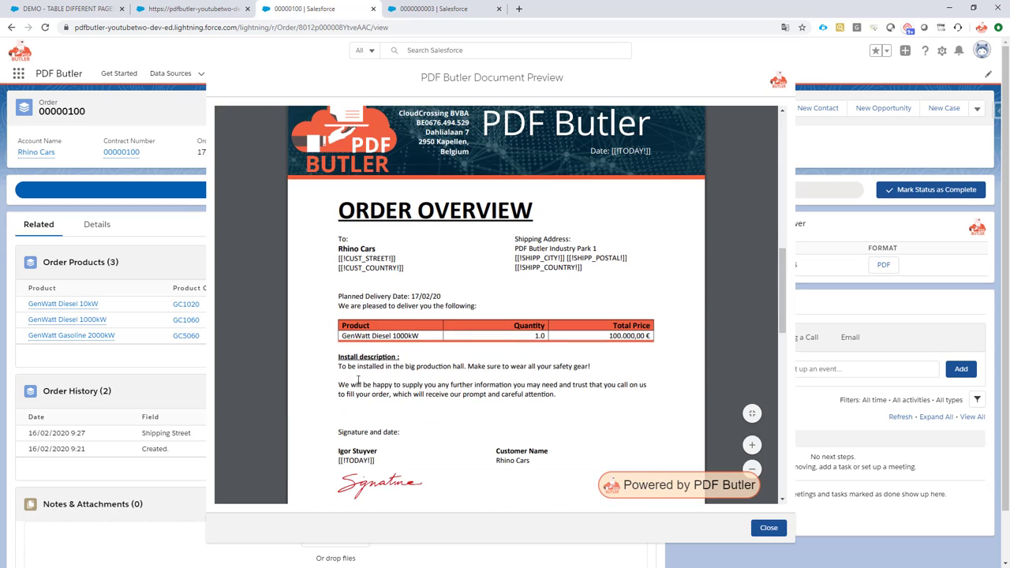
drag(342, 366, 566, 366)
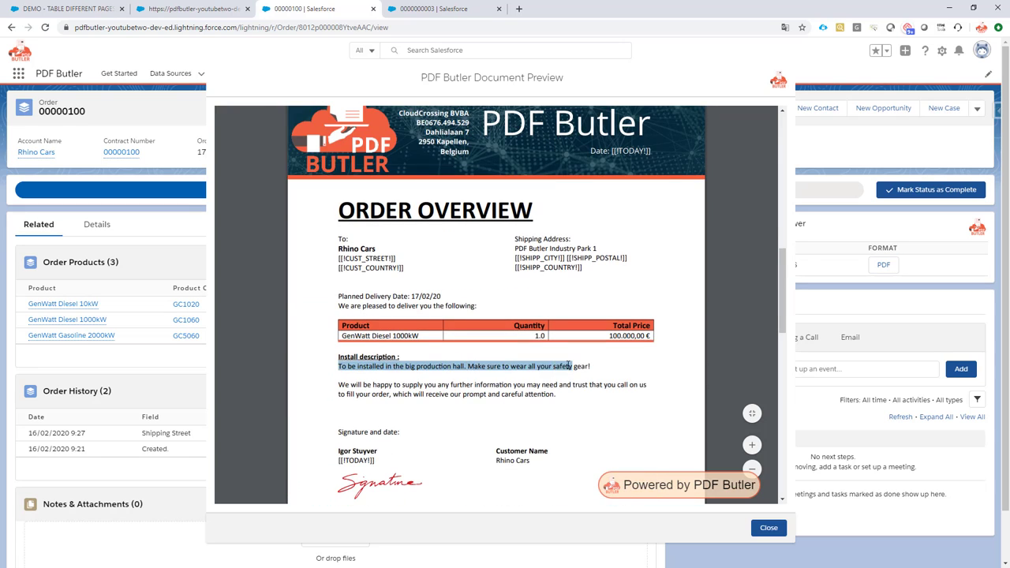
scroll(565, 365, down, 4)
scroll(565, 365, down, 4)
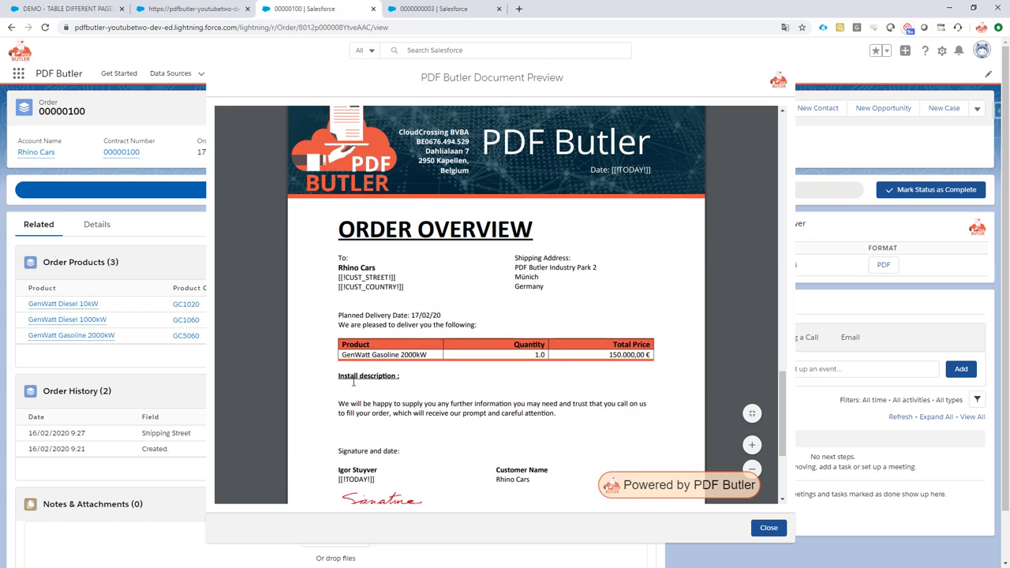
scroll(429, 381, down, 2)
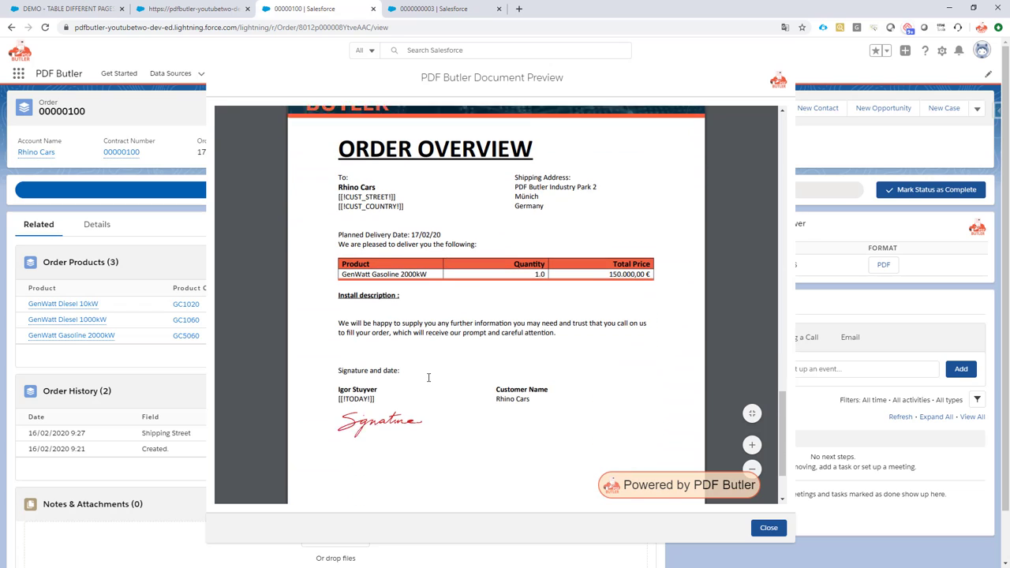
scroll(432, 377, up, 2)
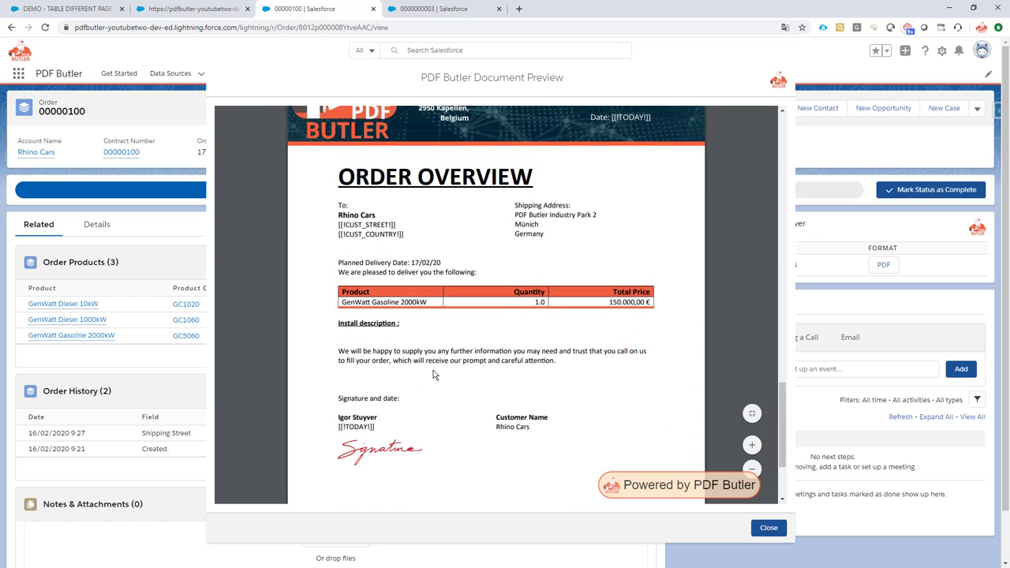
scroll(434, 370, up, 2)
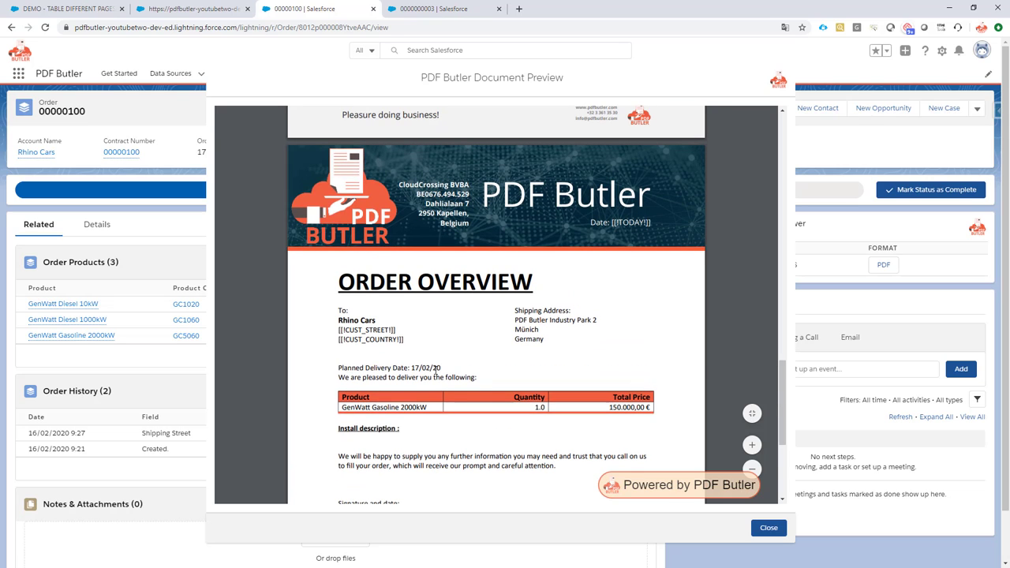